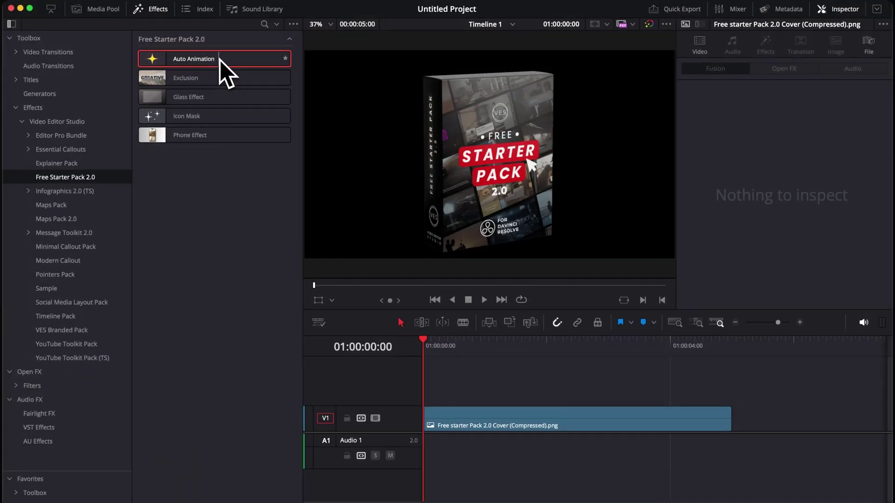
Apply Auto Animation to the V1 cover clip and review its Animation In styles
left_click_drag(220, 60, 513, 418)
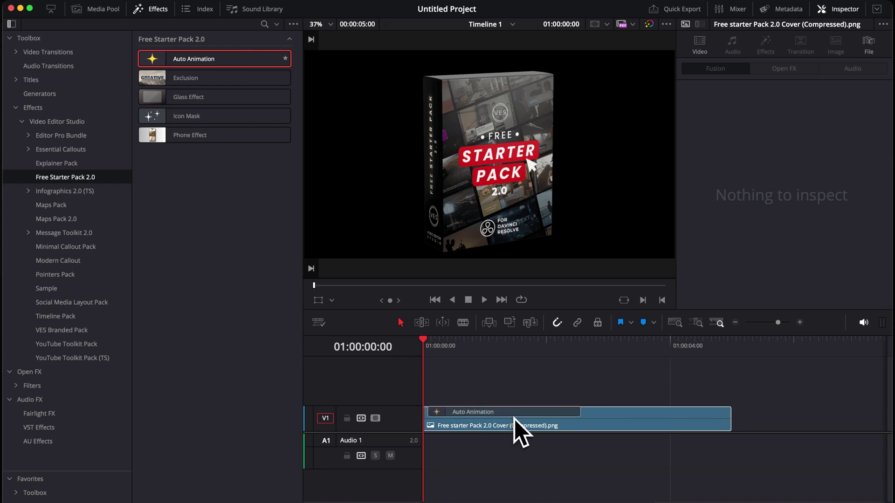
left_click(515, 419)
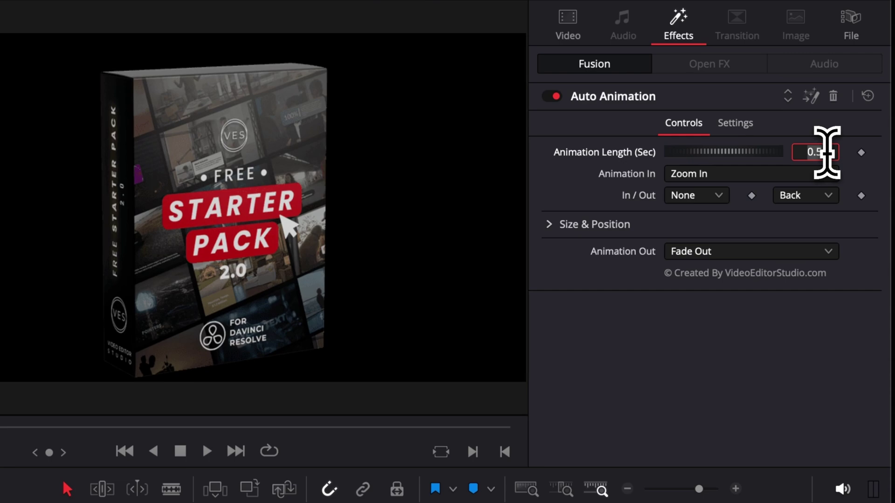
left_click(808, 174)
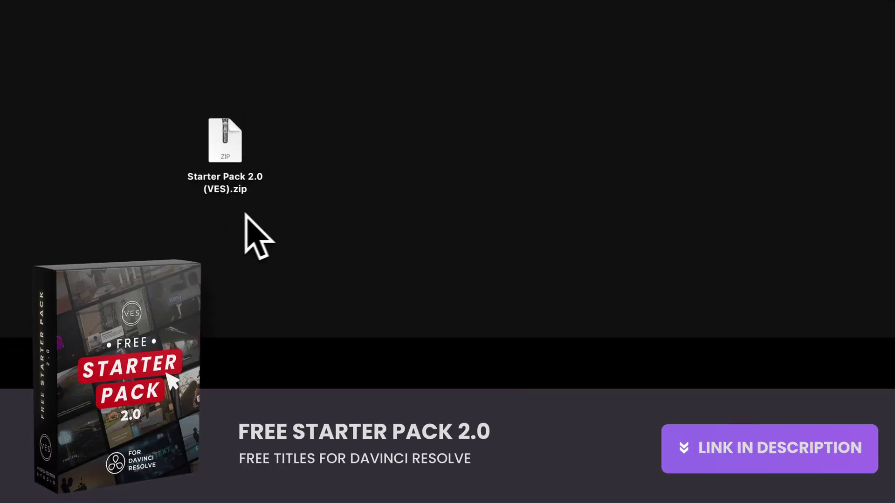
Extract the Starter Pack 2.0 zip and review its License, instructions, DRFX and Font files
double_click(225, 148)
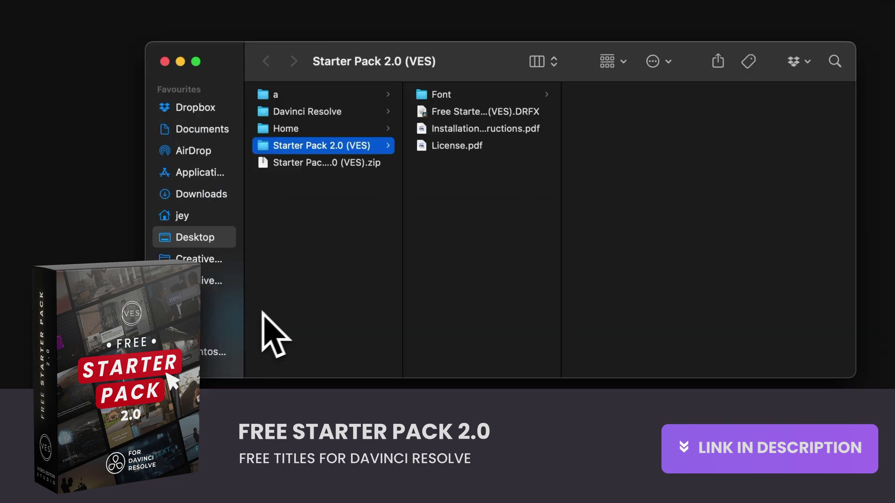
left_click(441, 147)
left_click(441, 130)
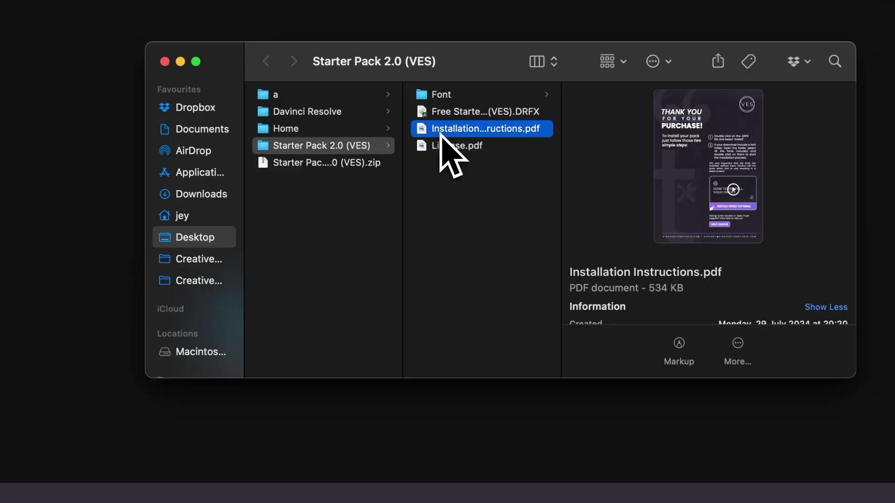
left_click(444, 113)
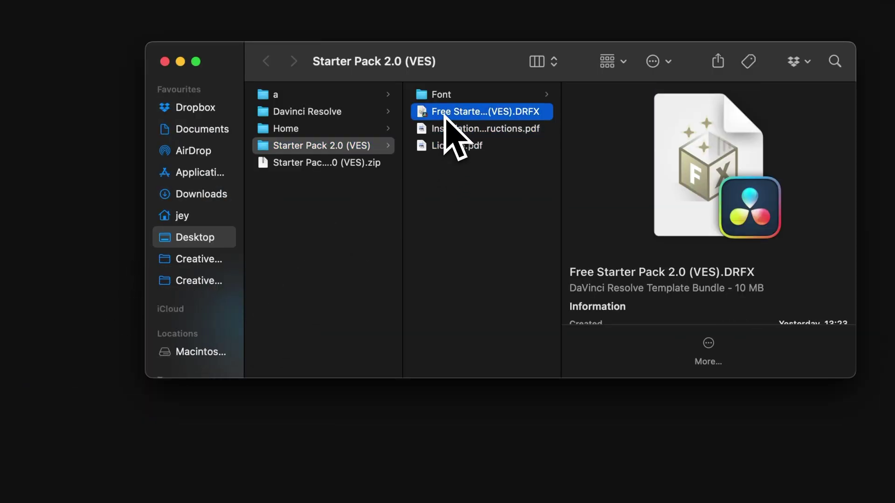
left_click(446, 97)
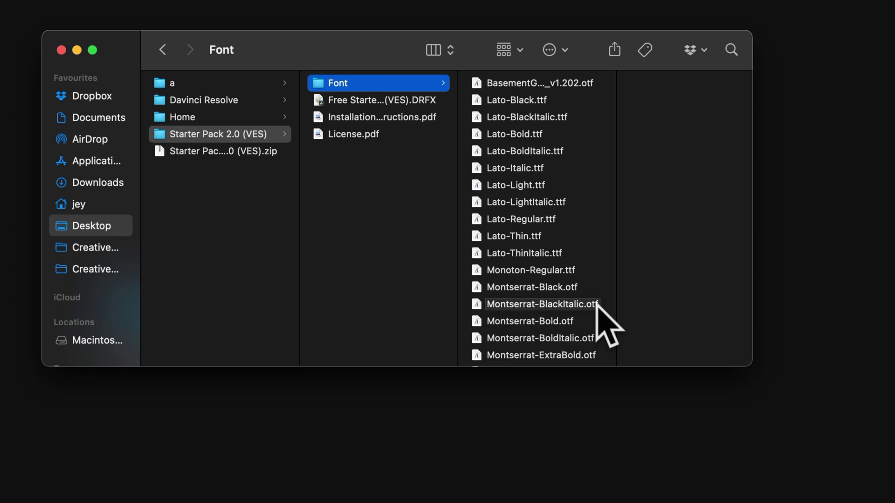
left_click(548, 83)
scroll(533, 252, "down", 10)
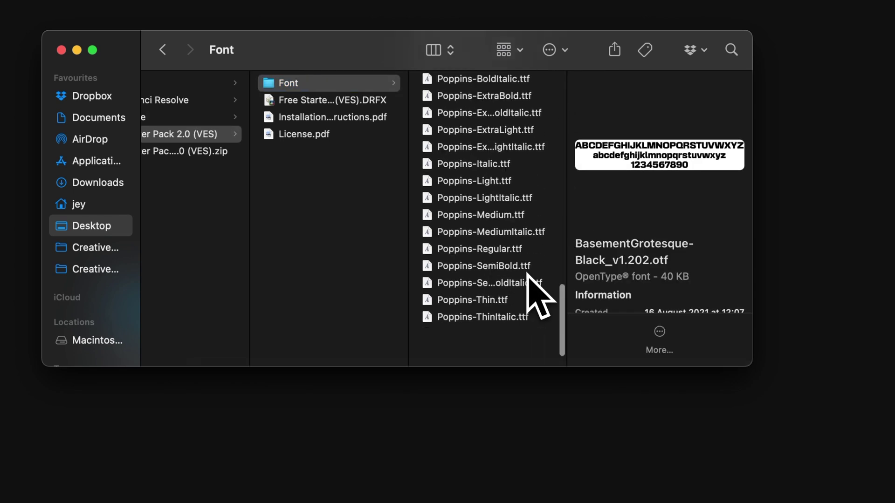
left_click(494, 352, "shift")
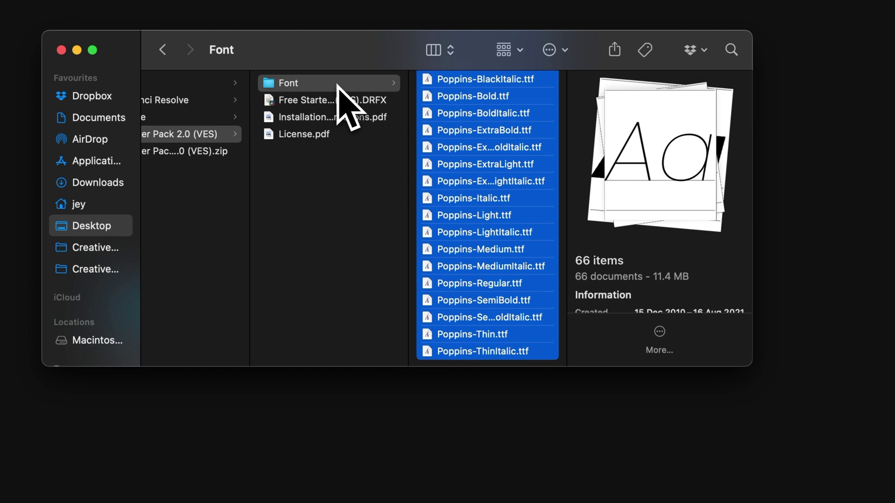
Install Free Starter Pack 2.0 (VES).DRFX, overwriting the existing bundle
left_click(338, 100)
double_click(339, 101)
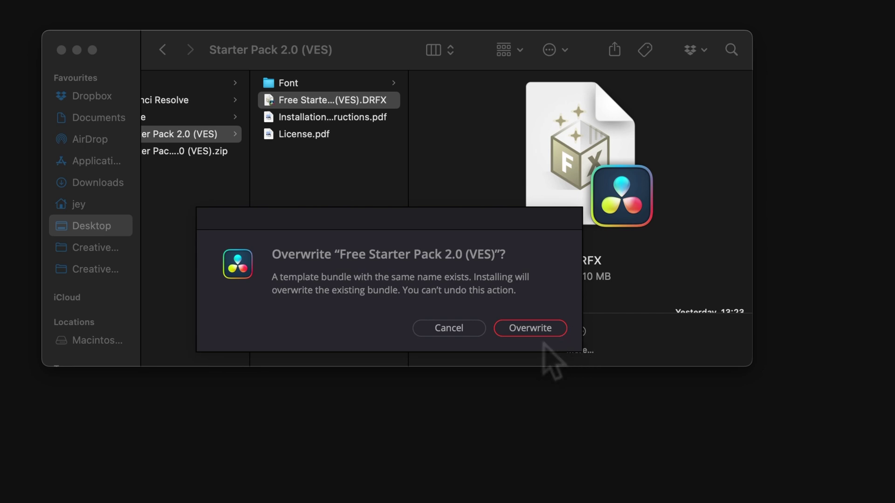
left_click(543, 333)
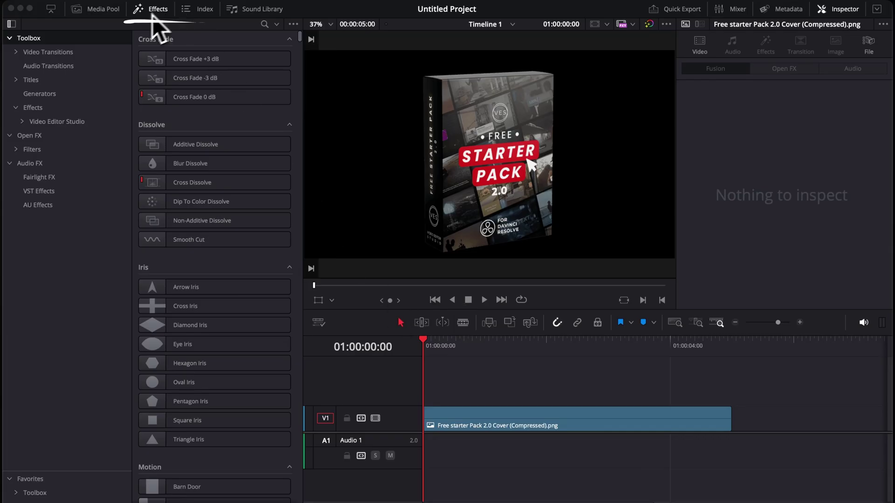
Apply Auto Animation from Video Editor Studio > Free Starter Pack 2.0 to the cover clip and play it
left_click(21, 122)
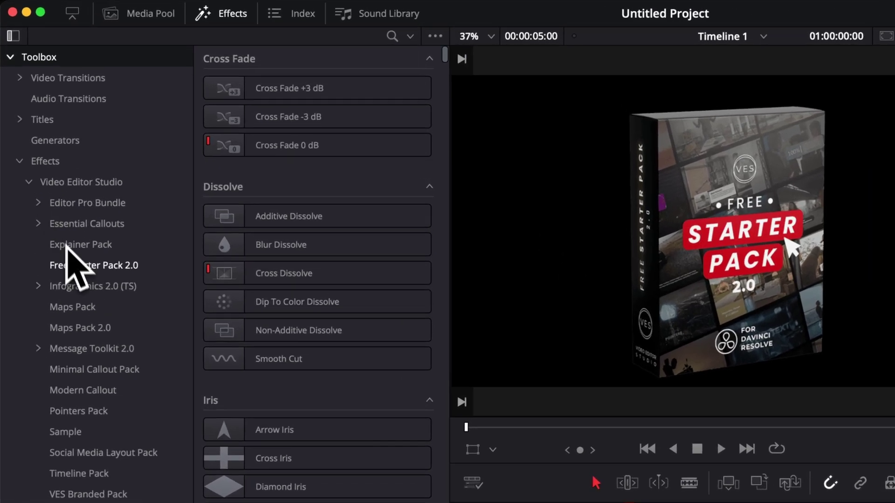
left_click(49, 178)
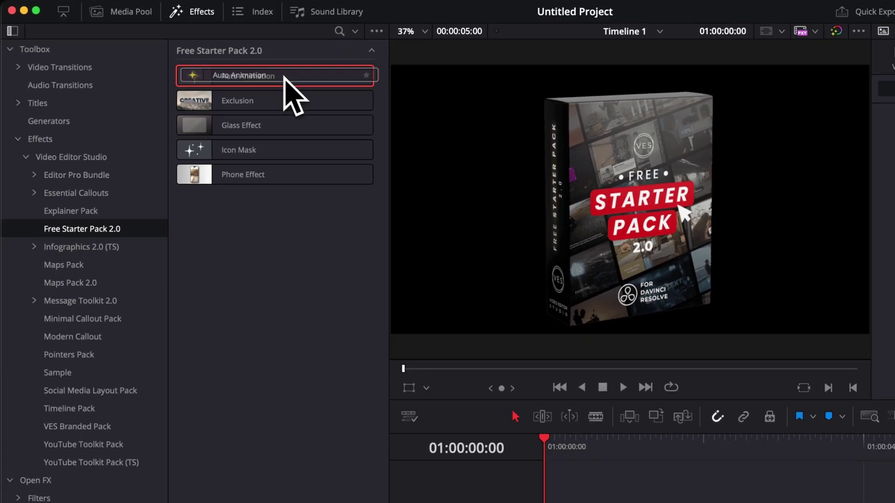
left_click_drag(325, 90, 765, 502)
left_click_drag(513, 417, 515, 419)
left_click(514, 418)
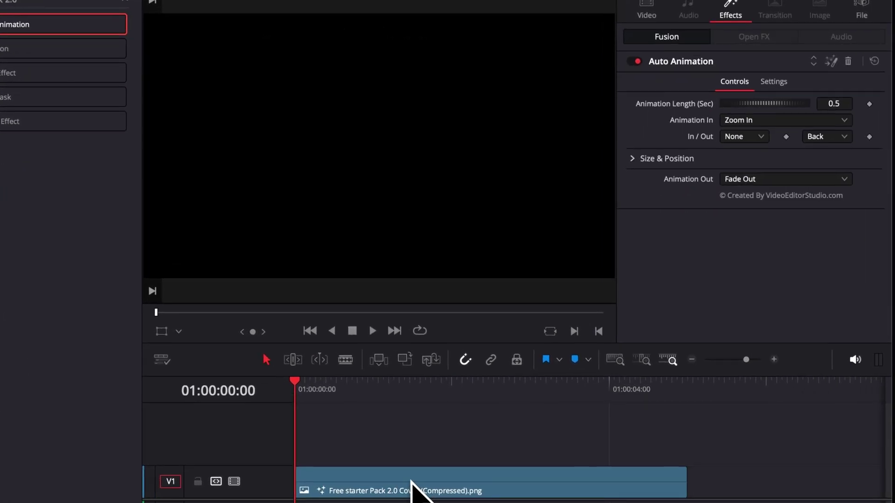
key("space")
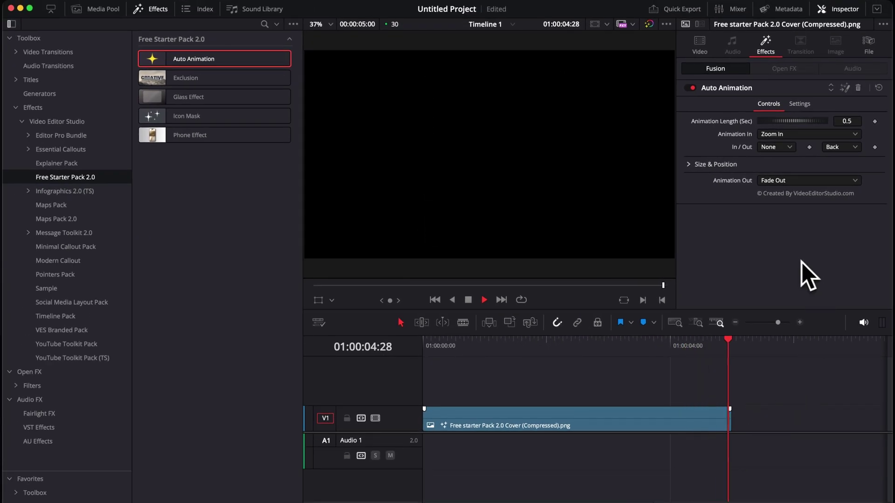
left_click(438, 346)
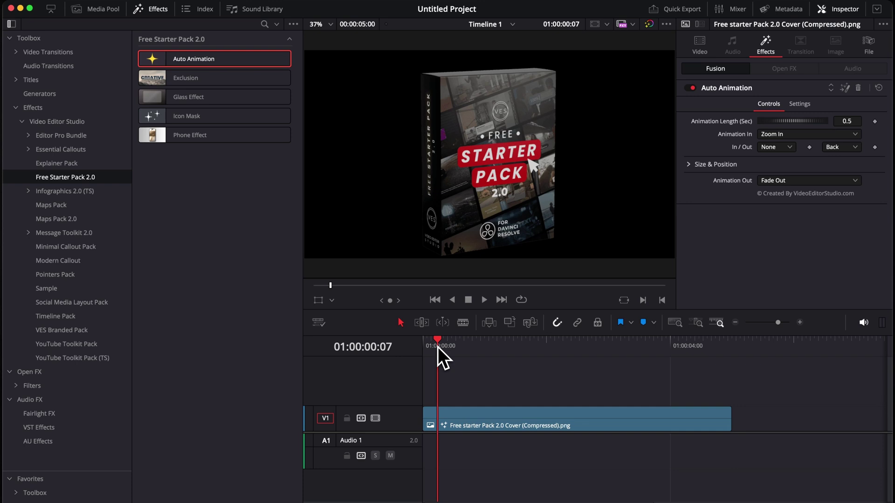
left_click(457, 419)
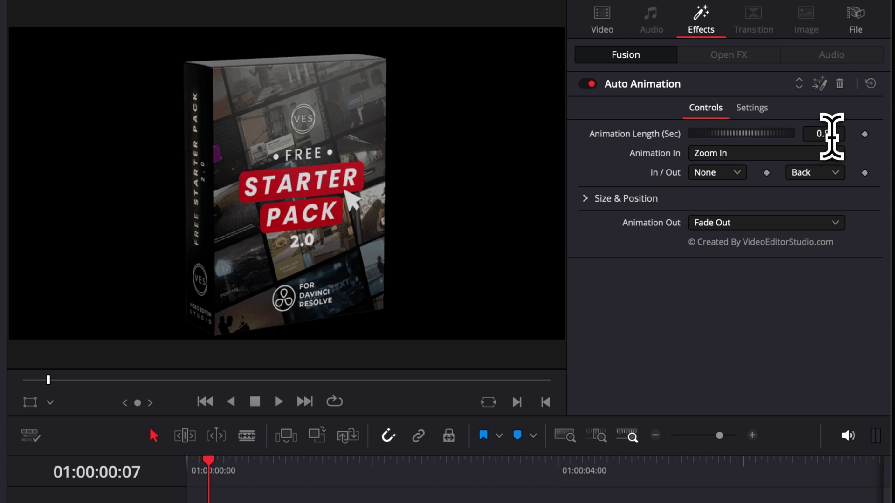
left_click(832, 135)
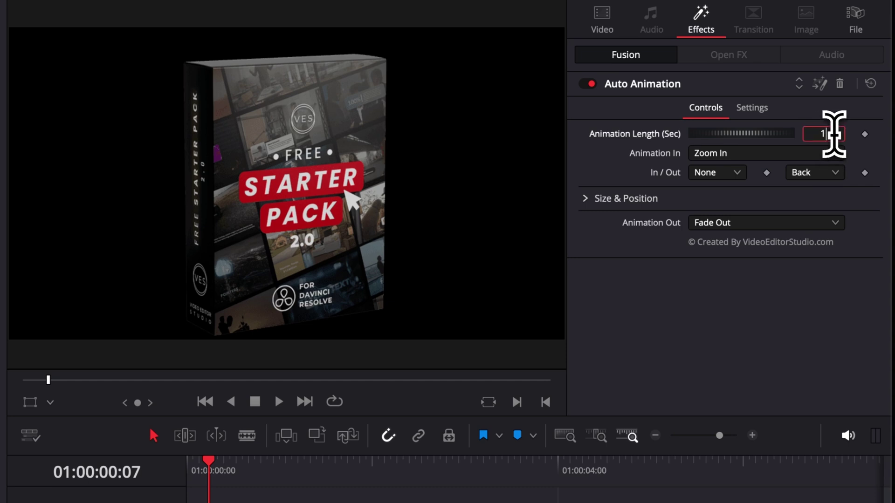
key("Return")
left_click(193, 474)
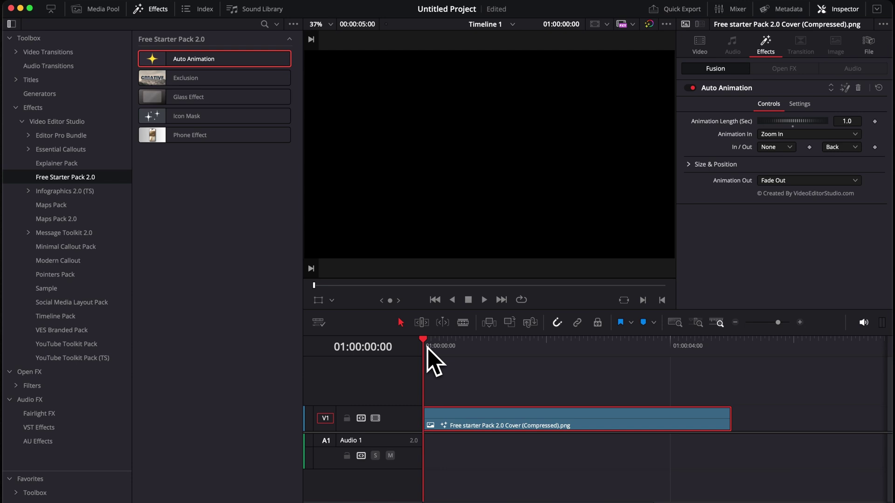
key("space")
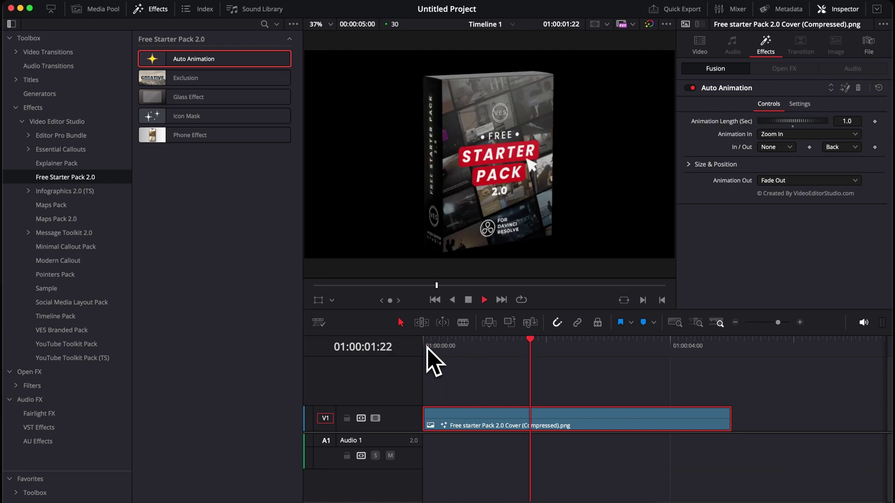
key("space")
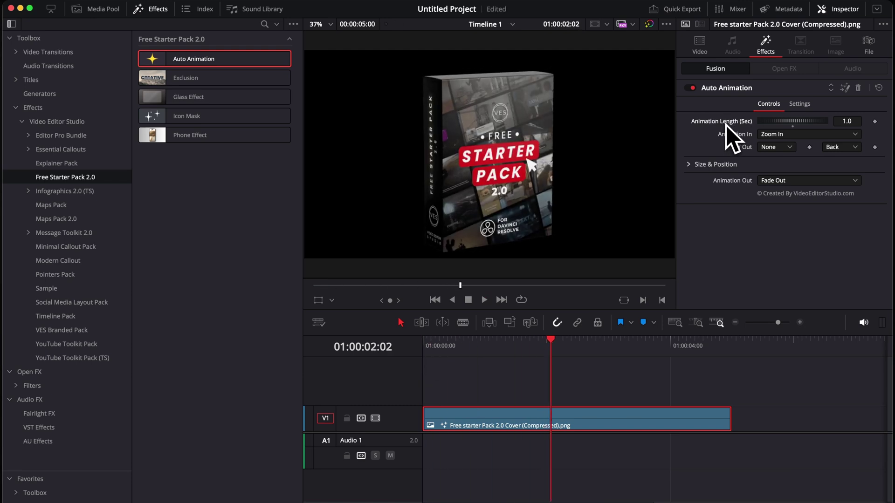
double_click(725, 125)
Preview the cover clip with Slide Down as the Animation In style
left_click(428, 352)
key("space")
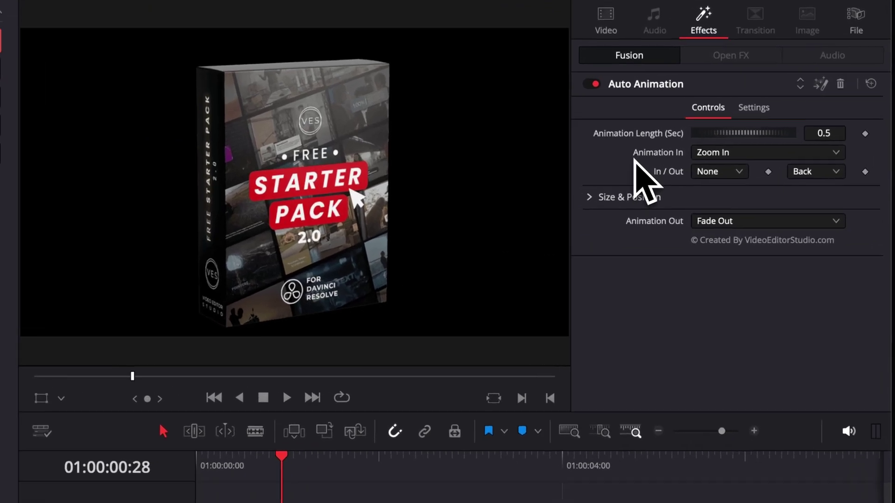
left_click(729, 153)
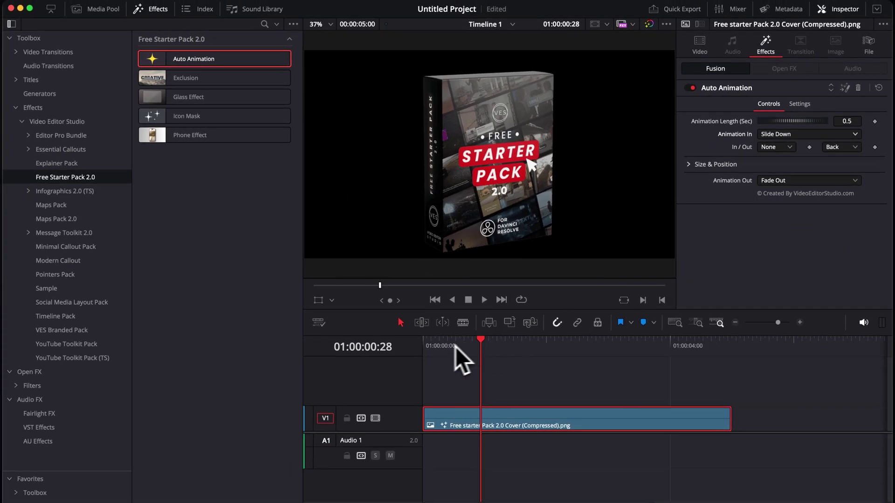
left_click(424, 347)
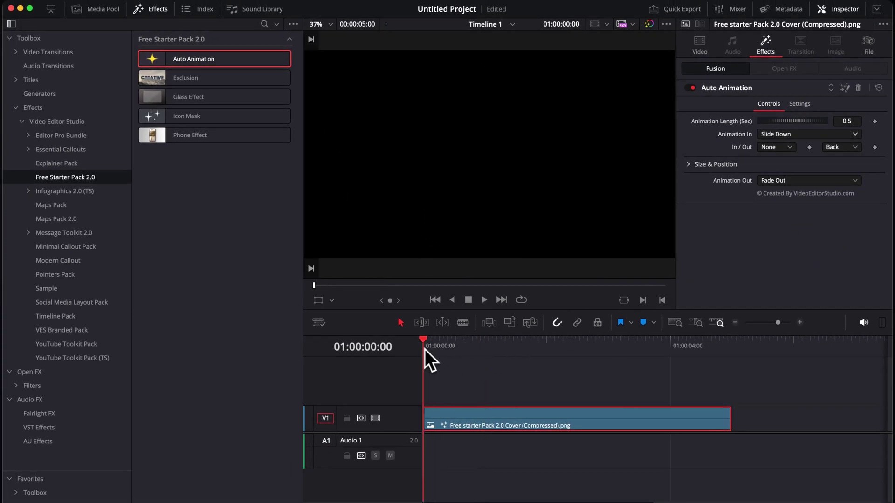
key("space")
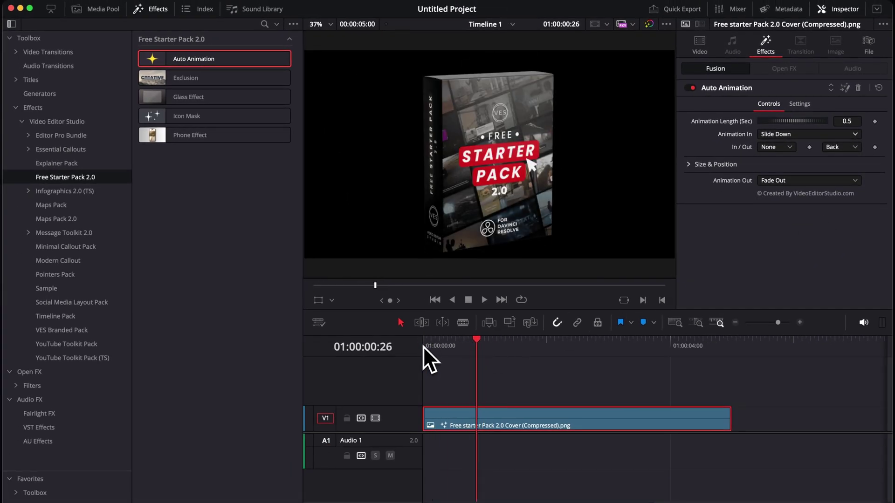
left_click(426, 345)
key("space")
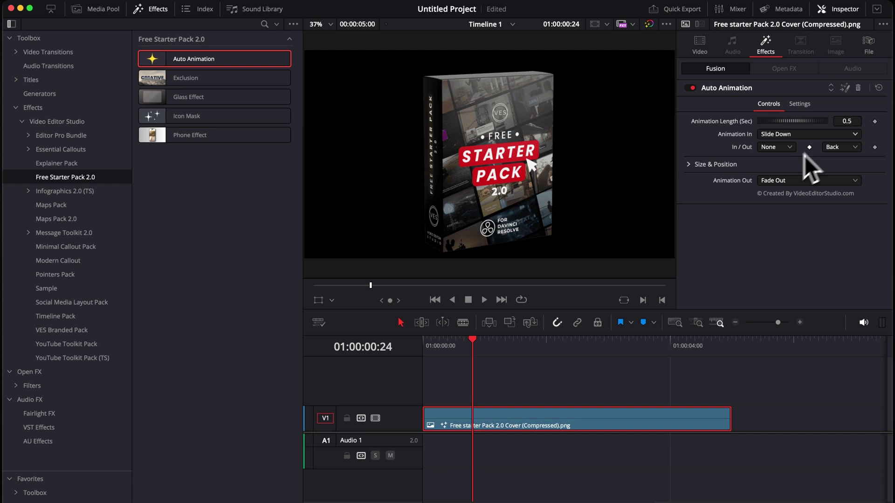
Set Animation In to Pan Left and preview it
left_click(811, 135)
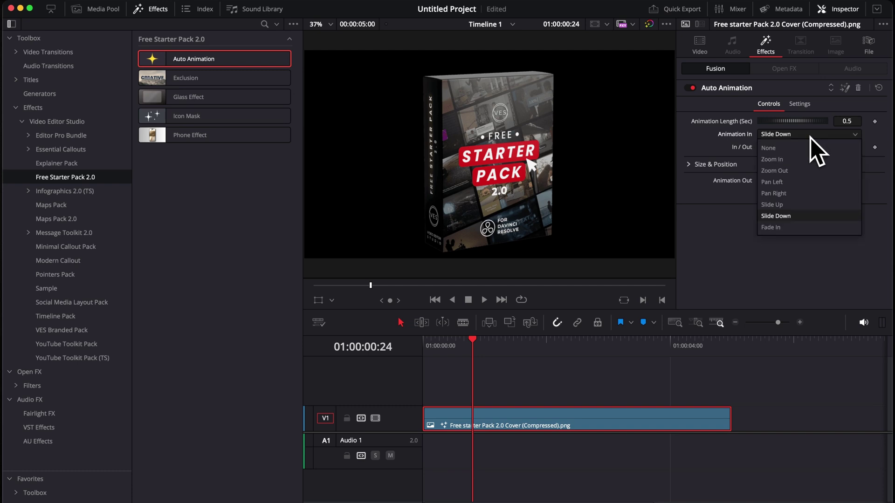
left_click(789, 181)
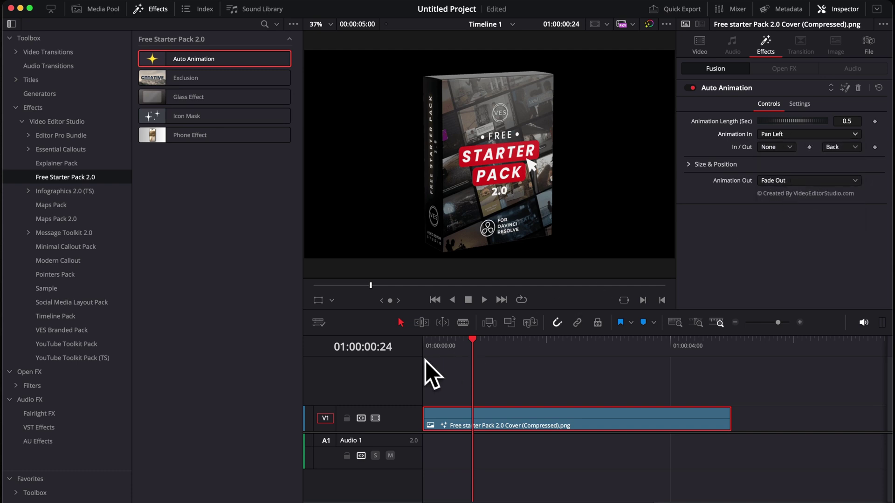
left_click(426, 343)
key("space")
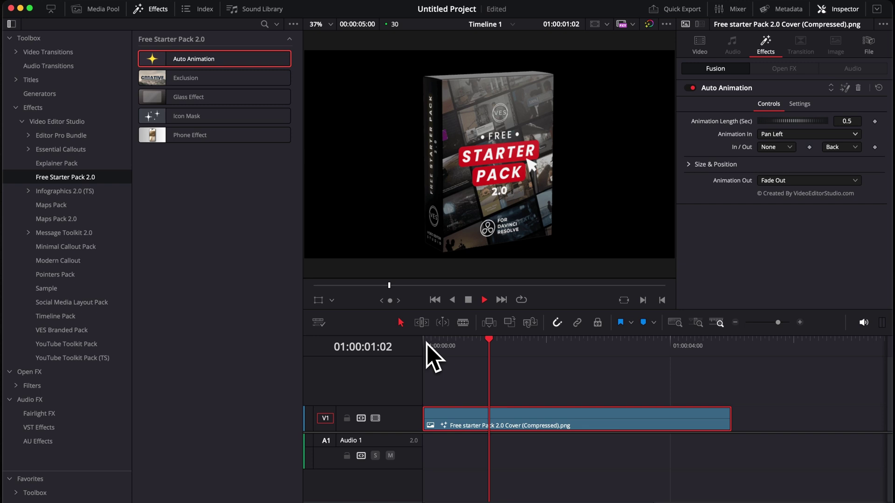
key("space")
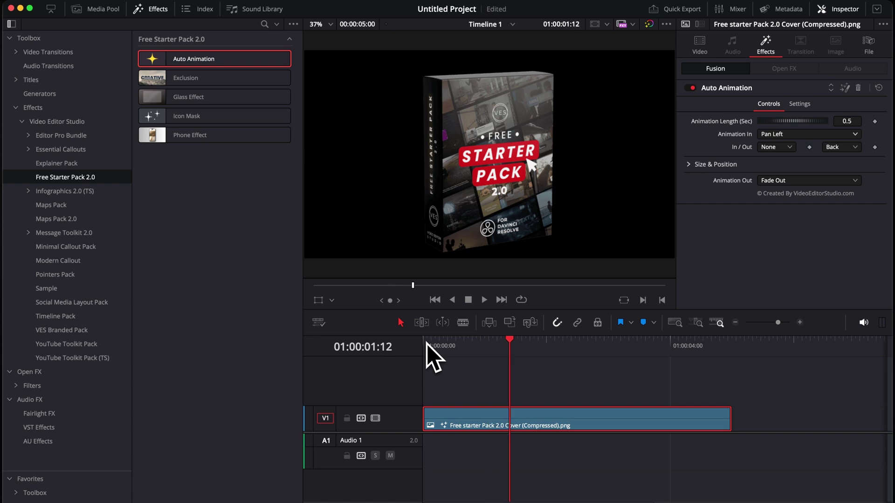
Set Animation In to None and play through to check the Fade Out ending
left_click(829, 135)
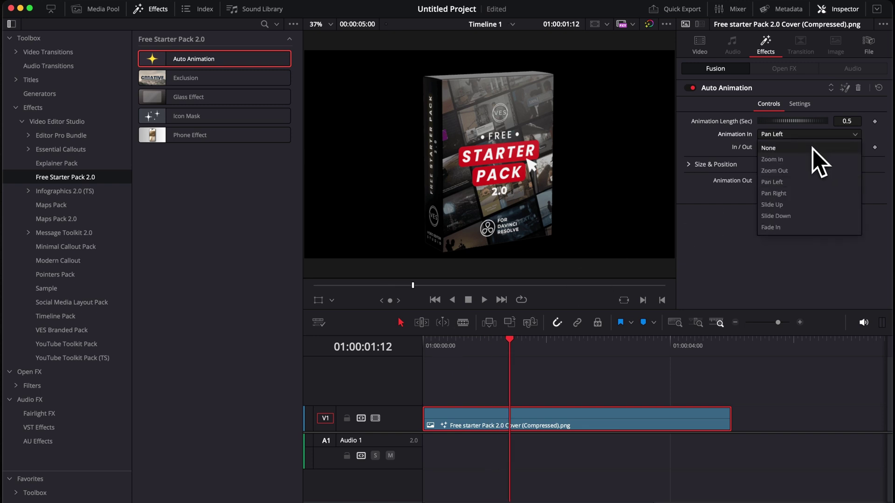
left_click(813, 148)
left_click(427, 350)
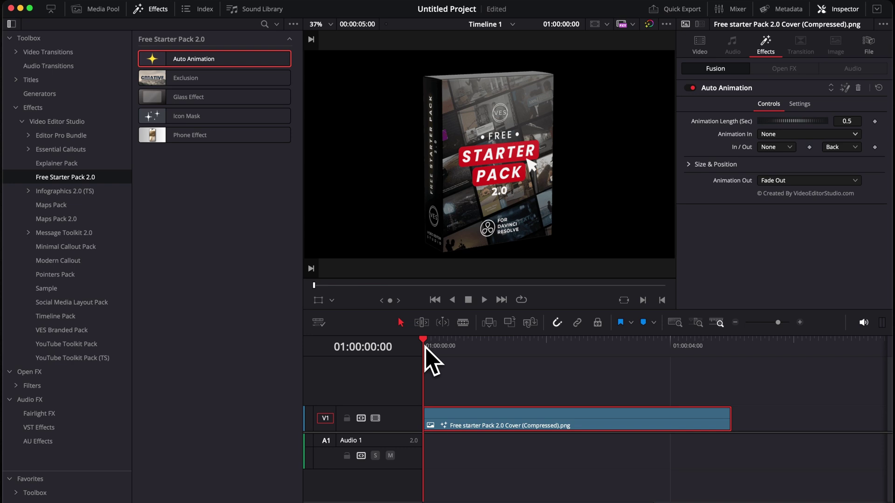
key("space")
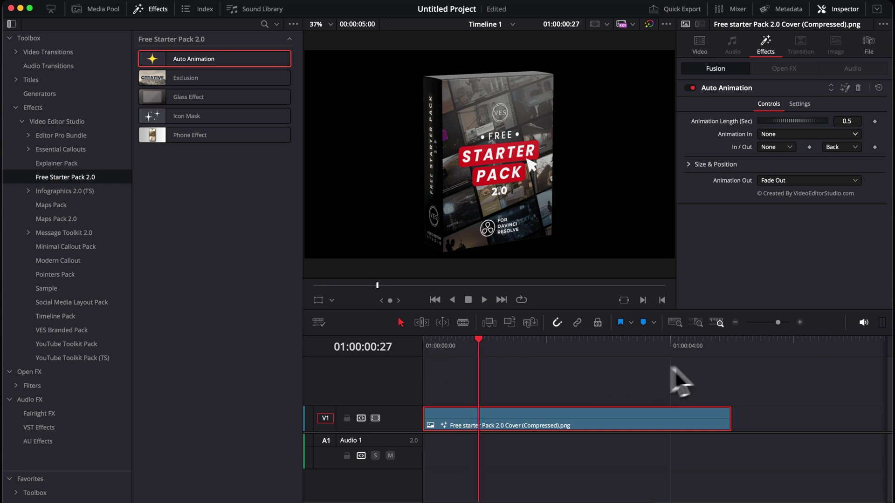
left_click(699, 346)
key("space")
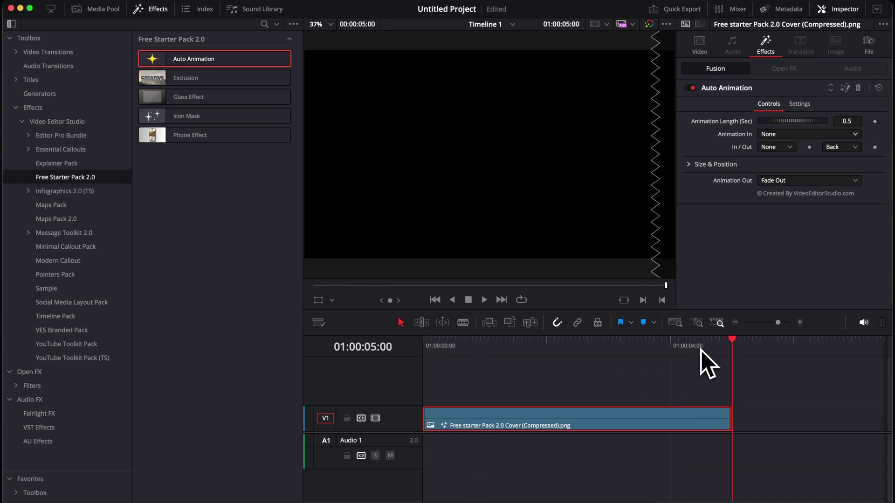
Set Animation Out to None to compare against the fade-out ending
left_click(439, 351)
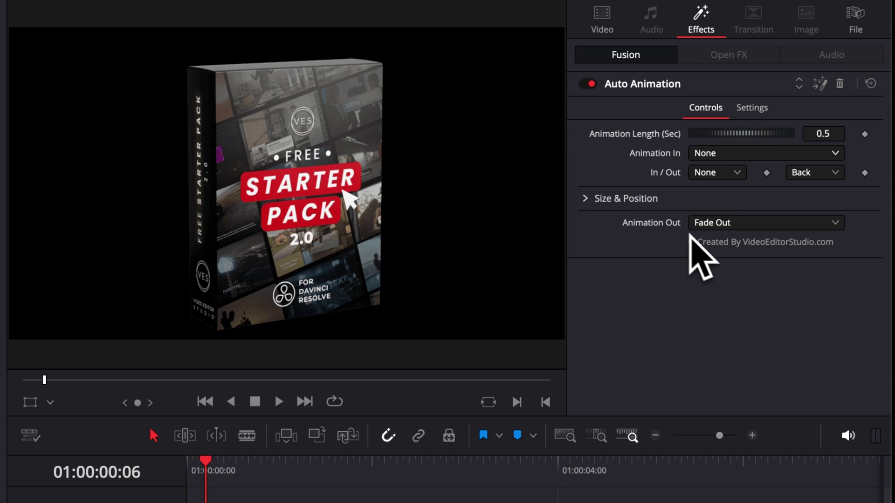
left_click(614, 466)
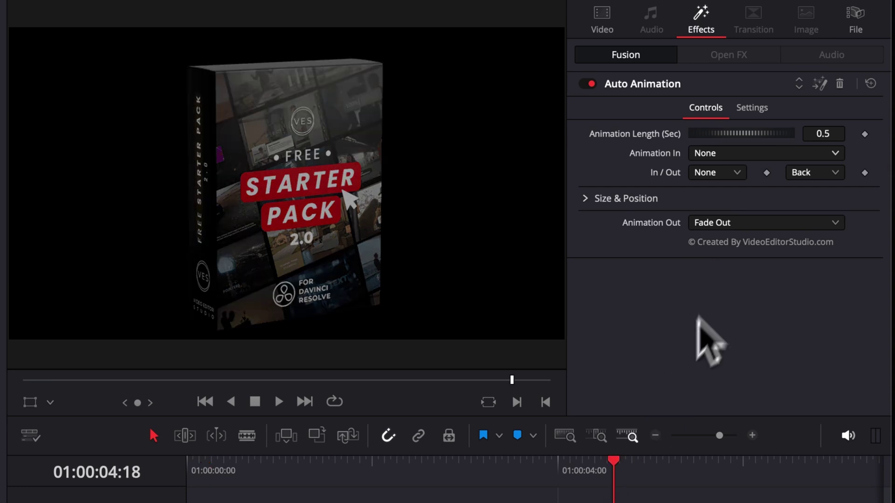
left_click(714, 223)
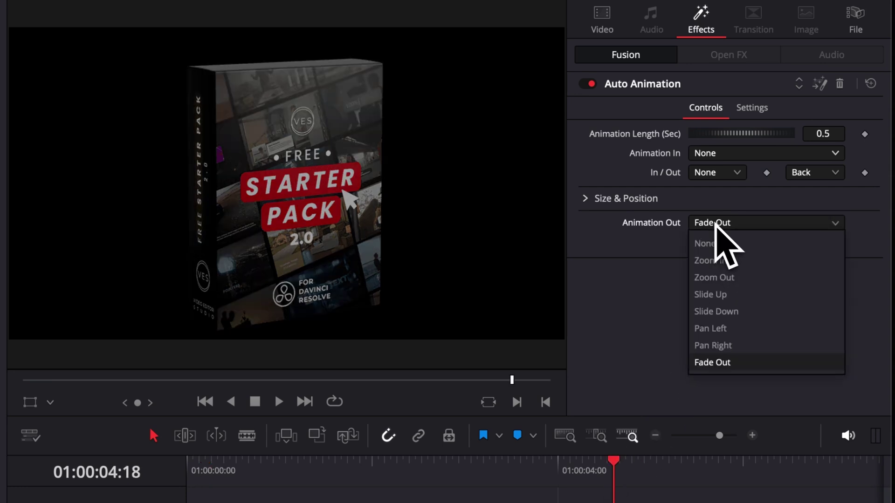
left_click(709, 244)
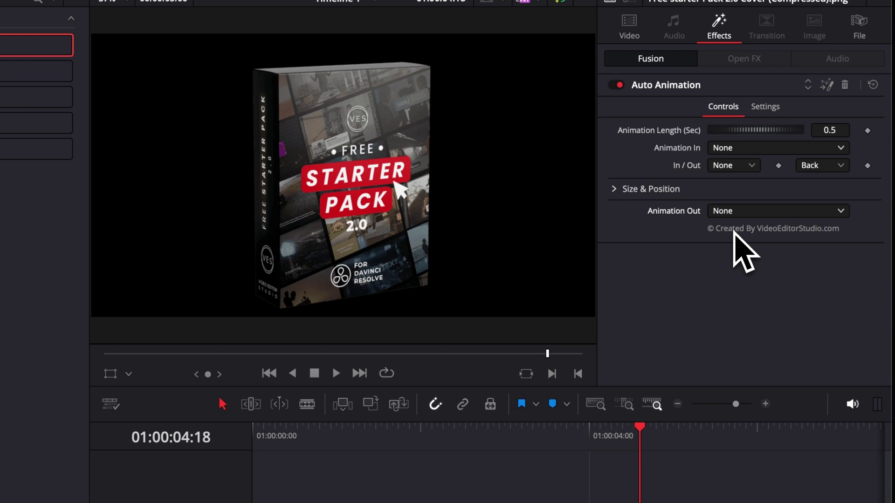
Preview the clip to its Fade Out end, then scrub the Zoom In at its start
left_click(215, 479)
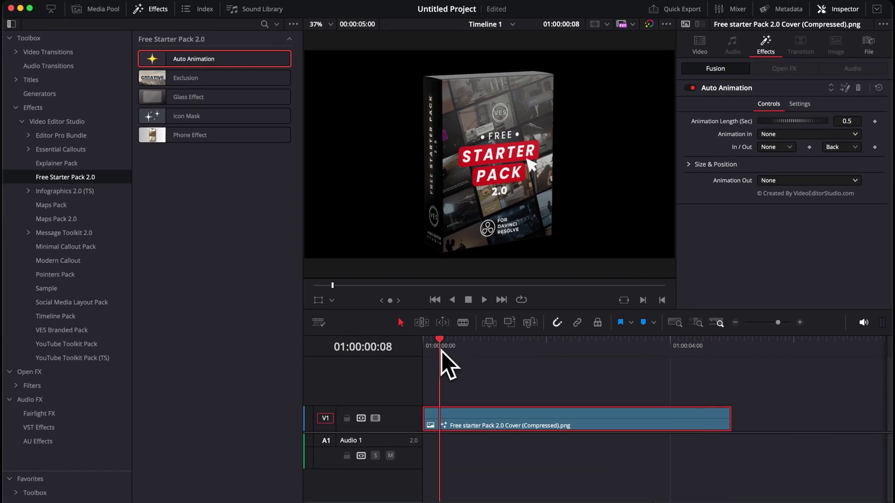
left_click_drag(442, 350, 689, 378)
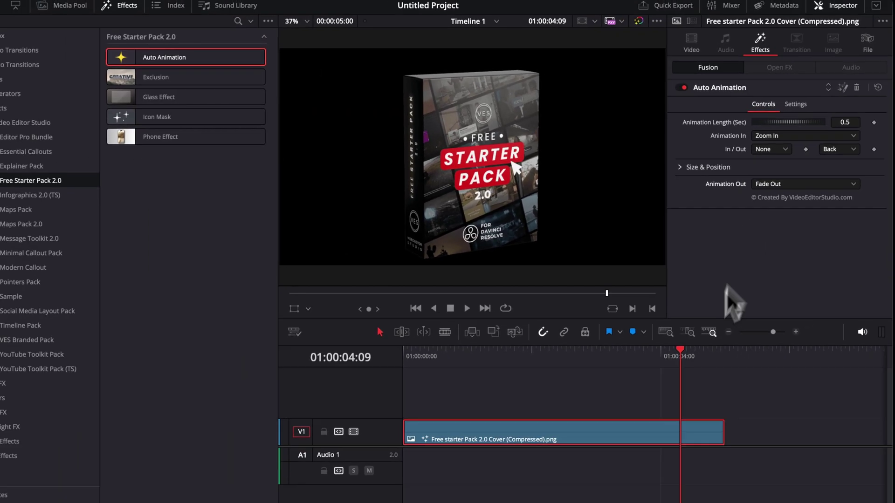
left_click(689, 360)
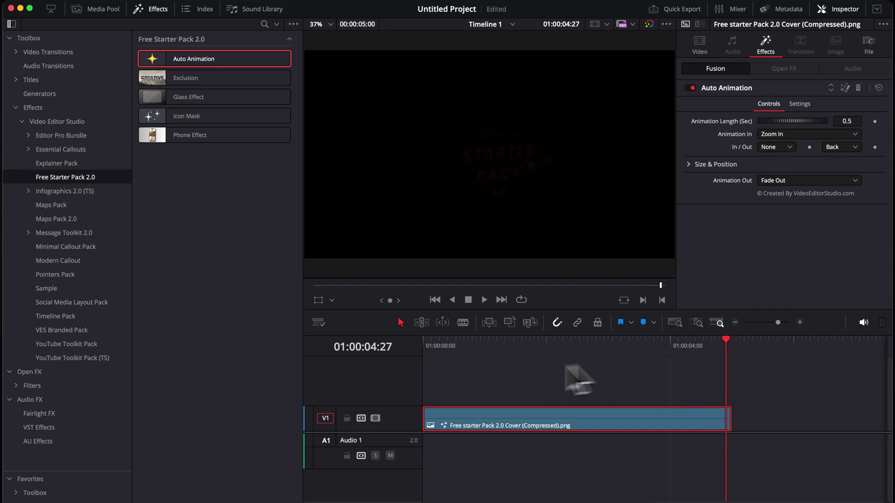
left_click(434, 347)
left_click_drag(432, 348, 457, 351)
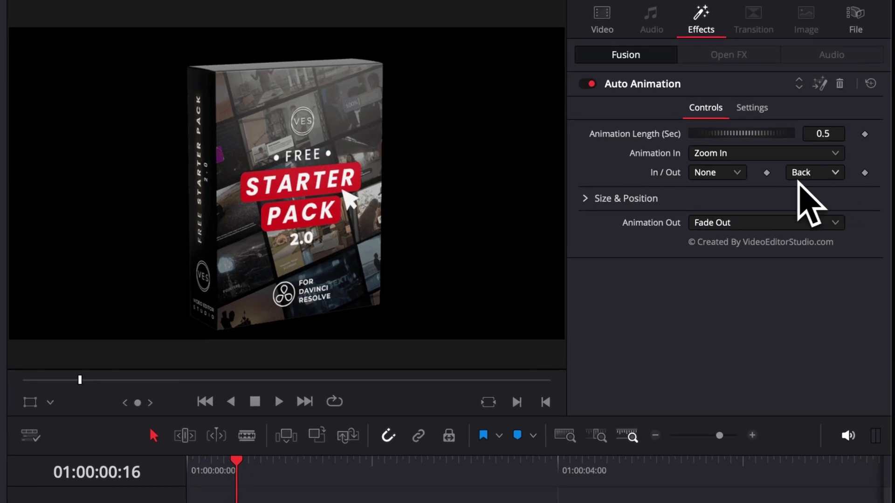
Set the In/Out easing to None and preview the zoom-in
left_click(808, 173)
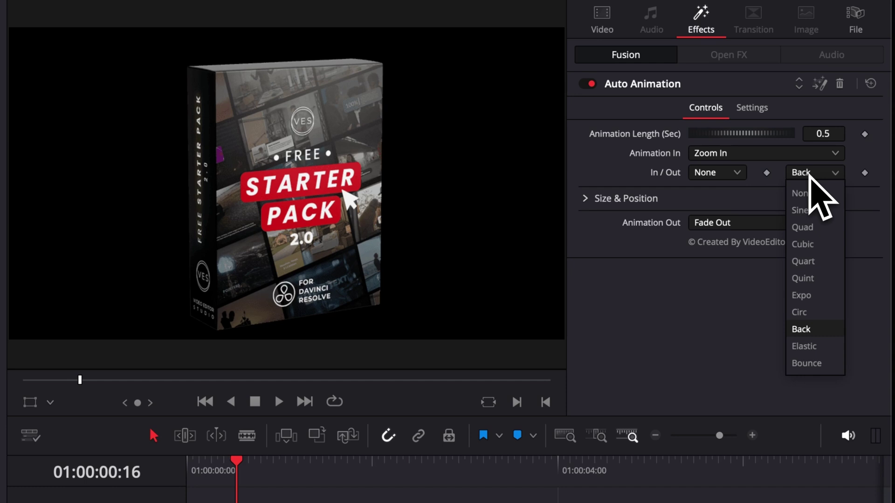
left_click(800, 193)
left_click(425, 348)
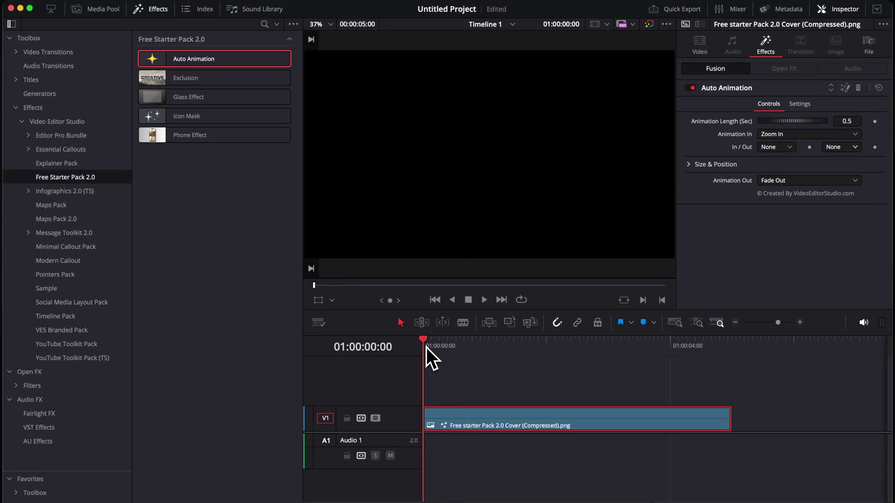
key("space")
left_click(426, 347)
left_click(427, 346)
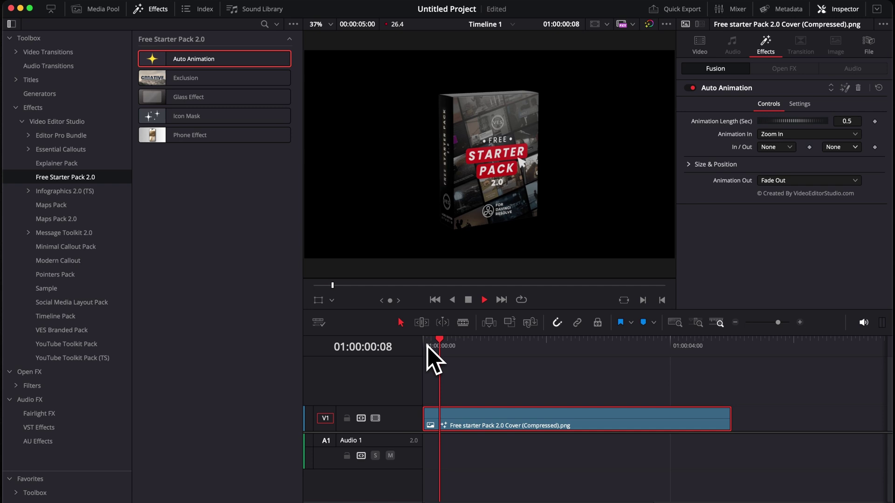
Switch the easing to Cubic and replay the zoom-in from the start
left_click(841, 147)
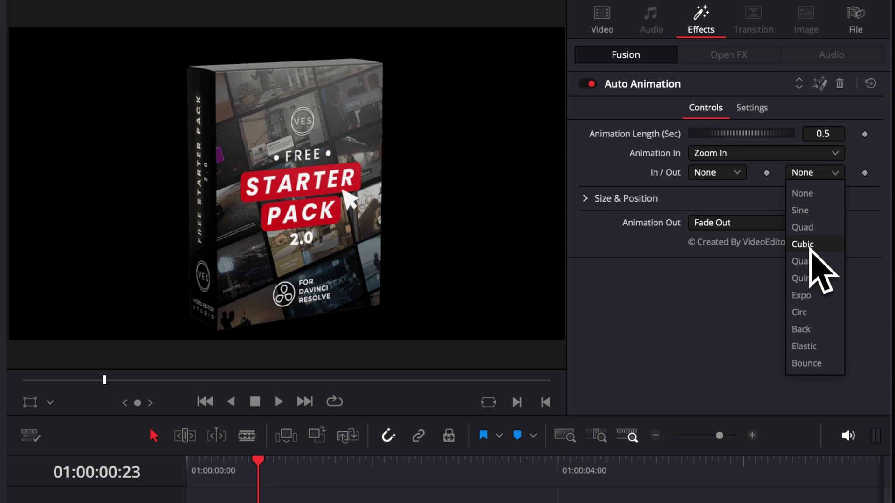
left_click(810, 247)
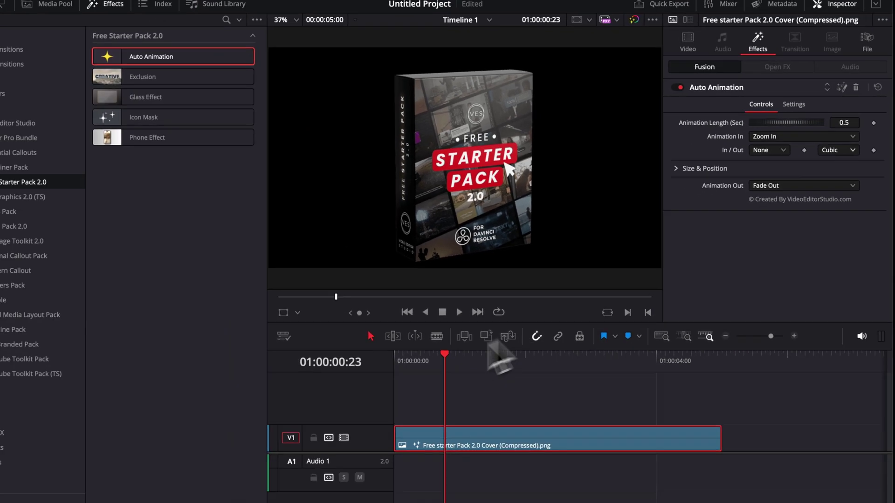
left_click(191, 471)
key("space")
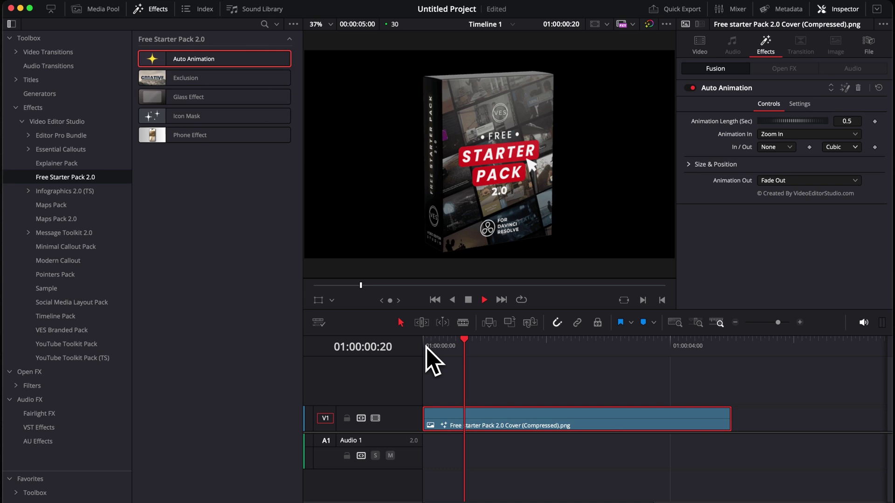
key("Home")
key("space")
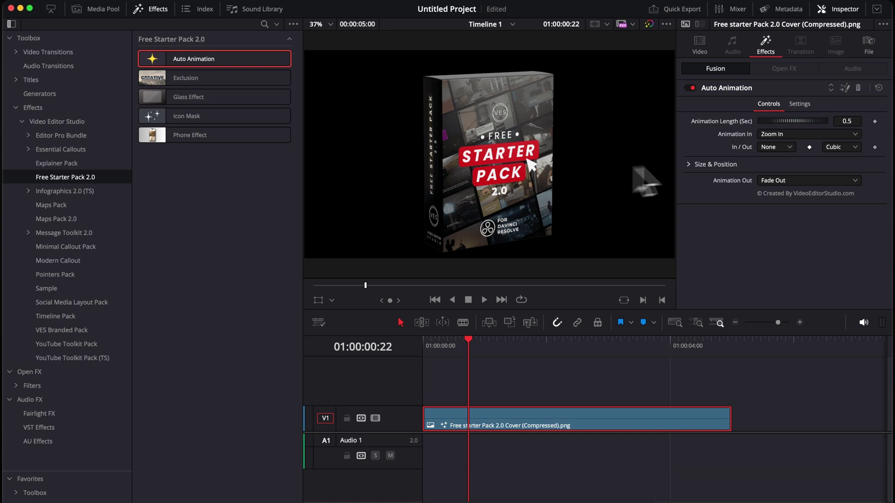
Use Bounce easing with a 1.0-second Animation Length and play the zoom-in from the start
left_click(841, 147)
left_click(849, 278)
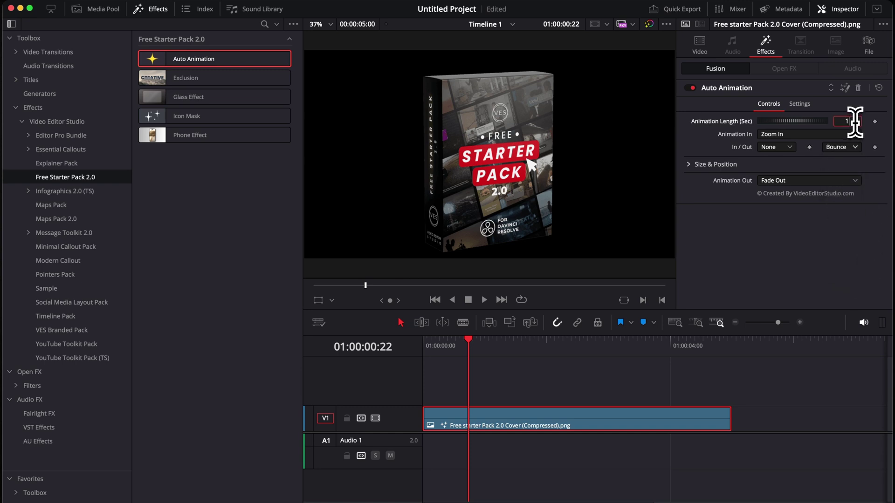
left_click_drag(466, 354, 423, 345)
key("space")
key("space")
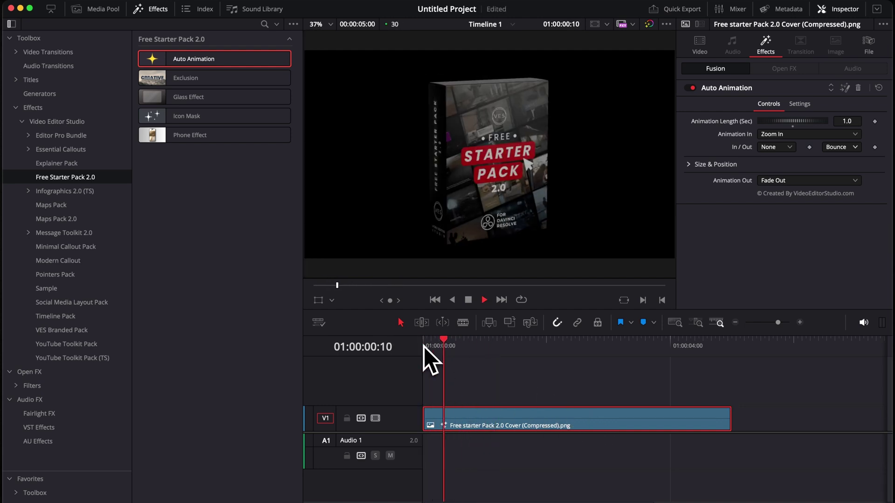
left_click(424, 346)
key("space")
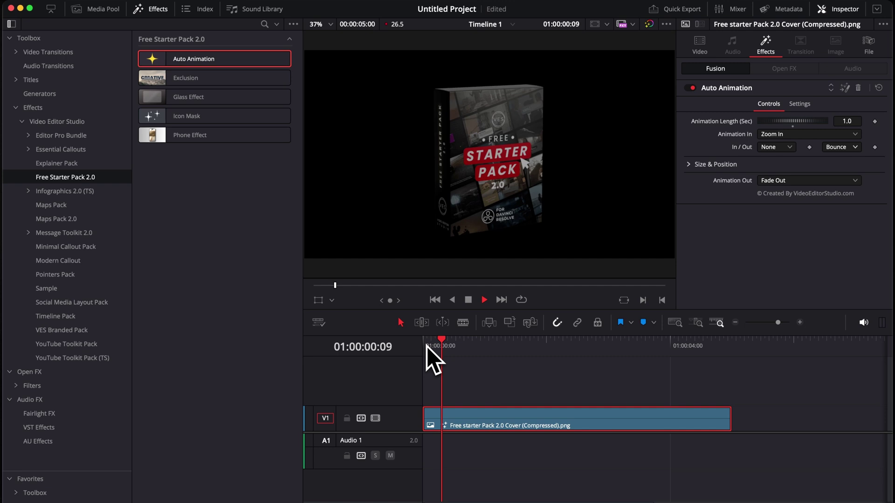
key("space")
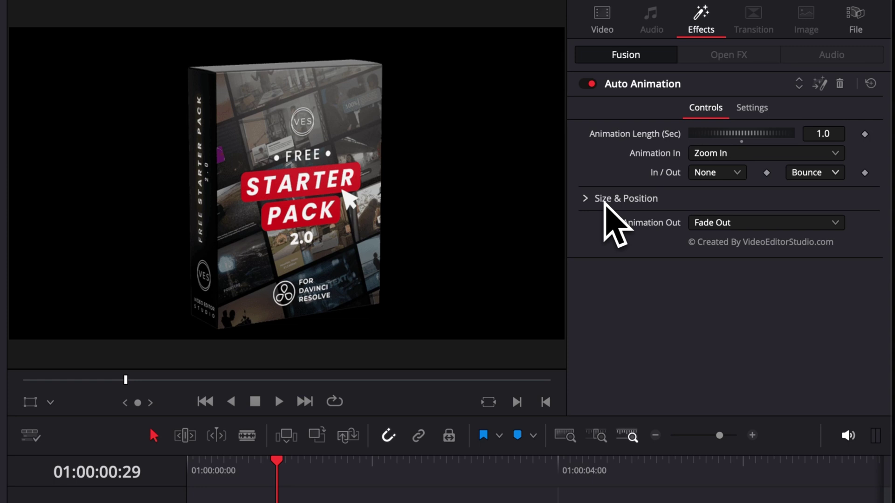
left_click(688, 165)
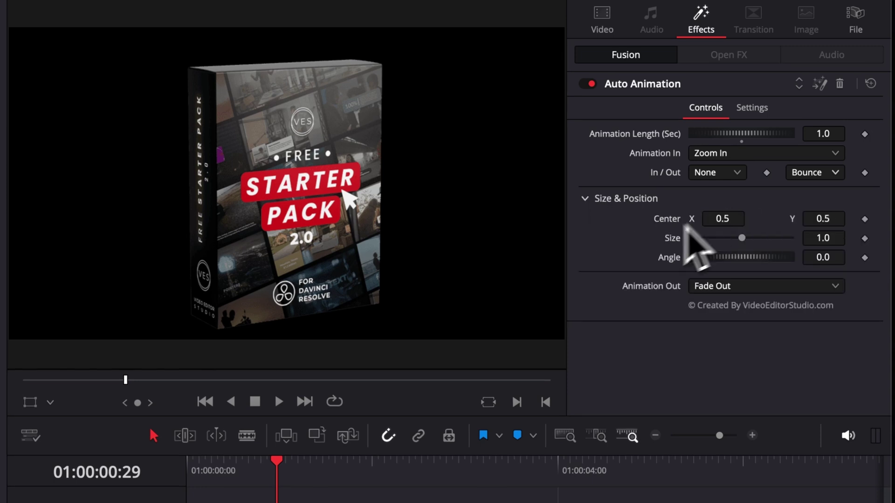
left_click_drag(743, 240, 511, 256)
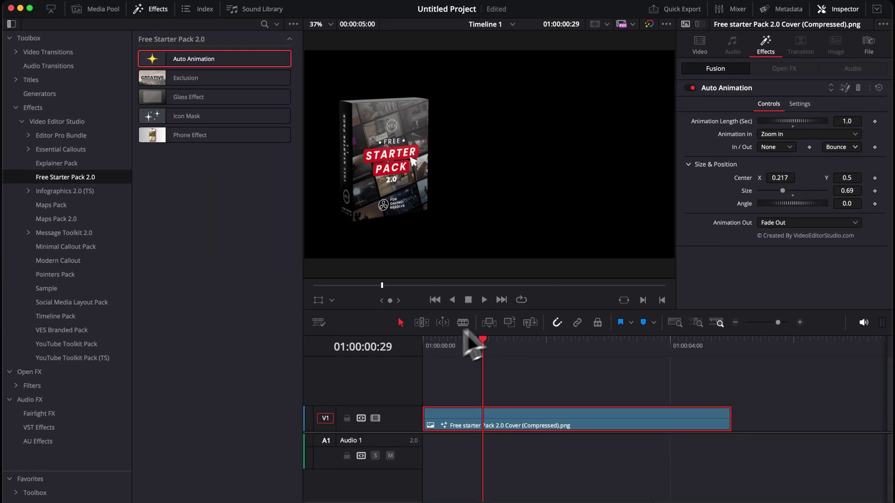
left_click(426, 346)
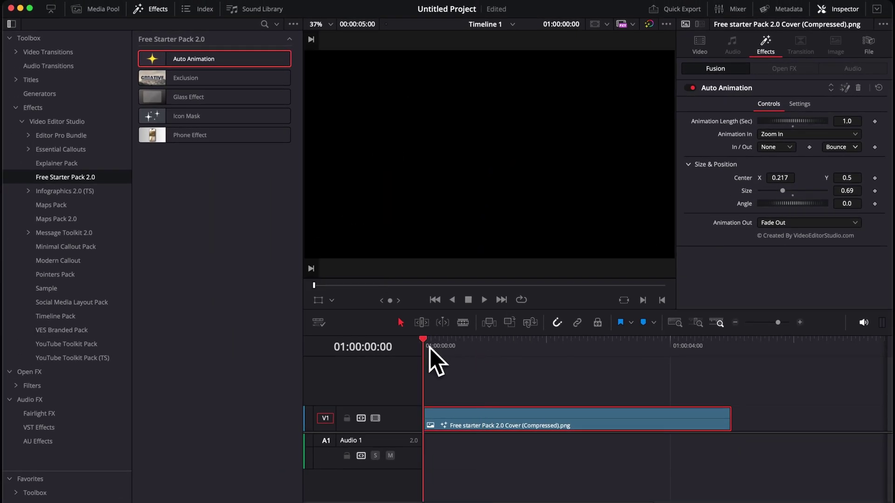
key("space")
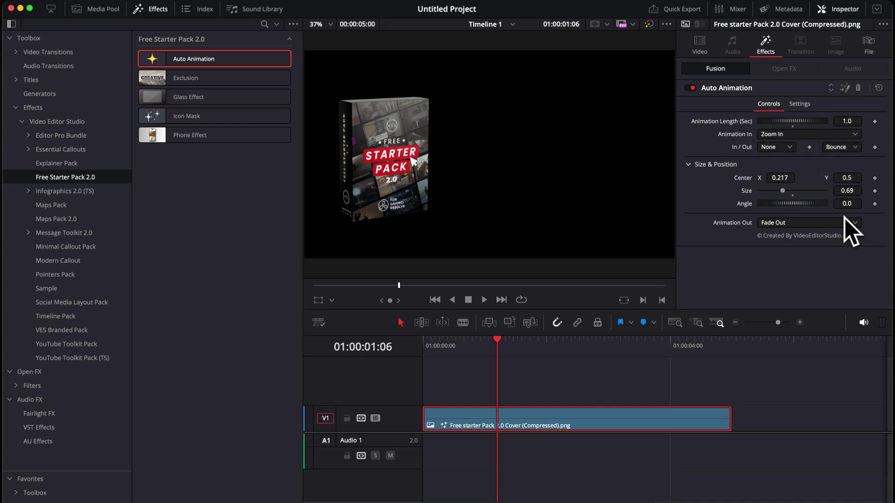
left_click(702, 46)
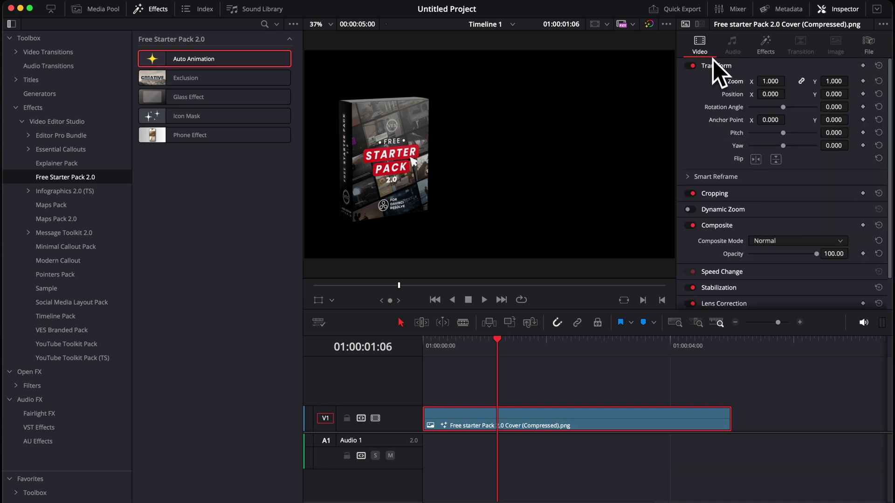
left_click(757, 49)
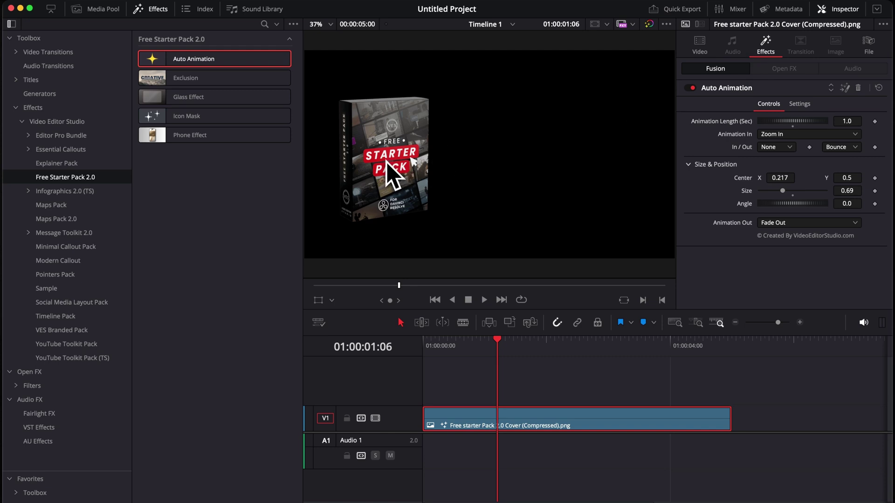
left_click(424, 345)
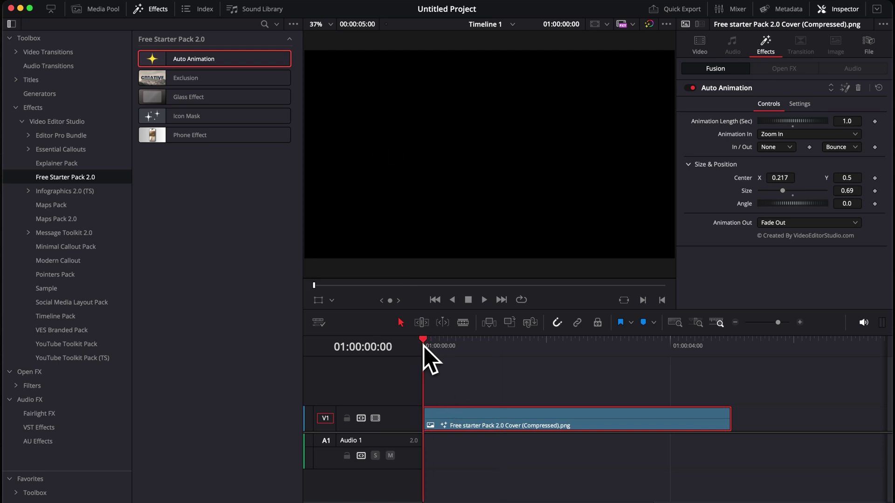
key("space")
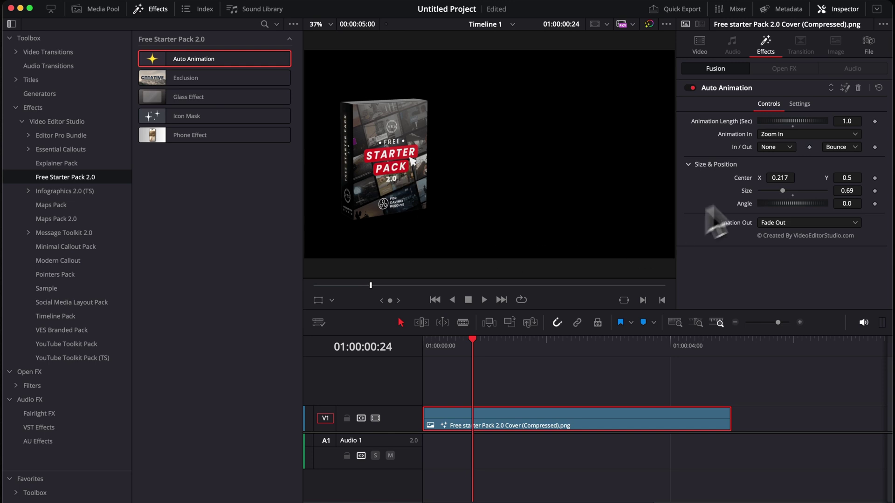
Reset Center X, then set Transform Zoom to 0.620 and Position X to -1701 and preview
double_click(744, 178)
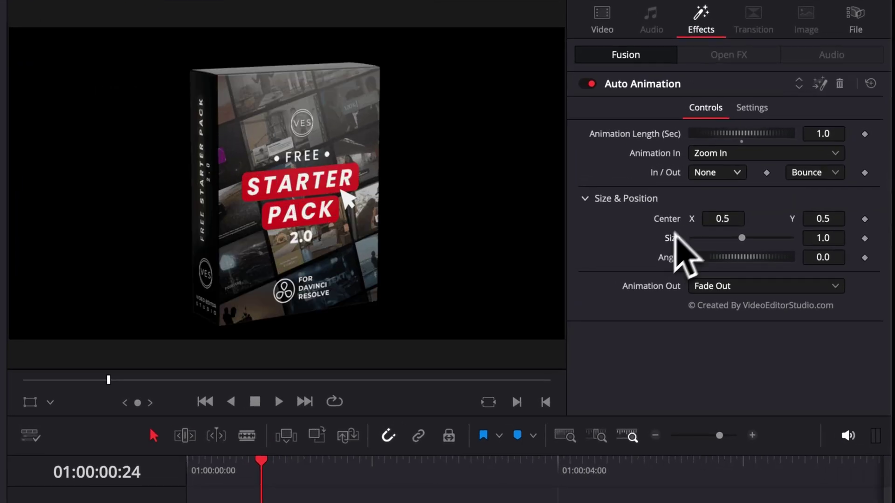
left_click(606, 28)
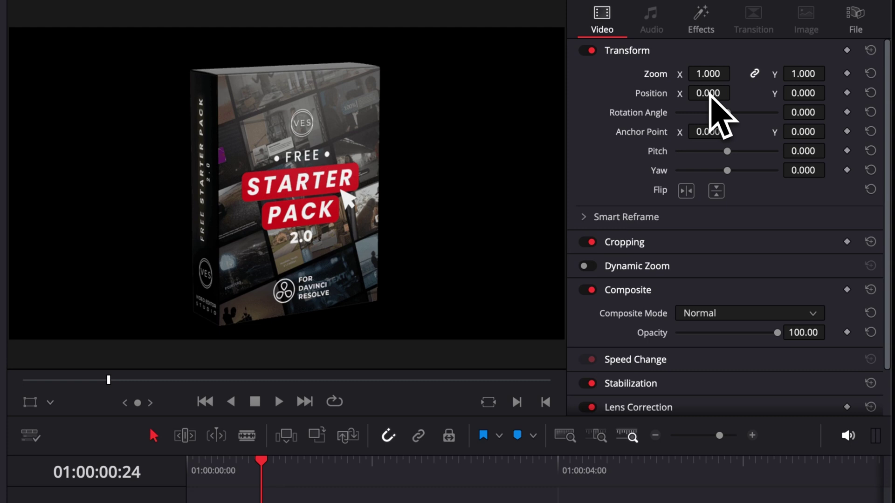
left_click_drag(709, 75, 218, 374)
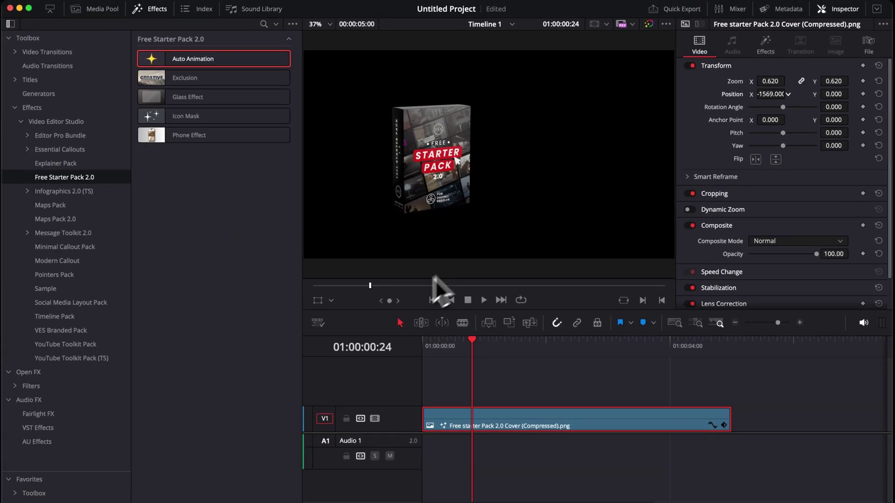
left_click(188, 463)
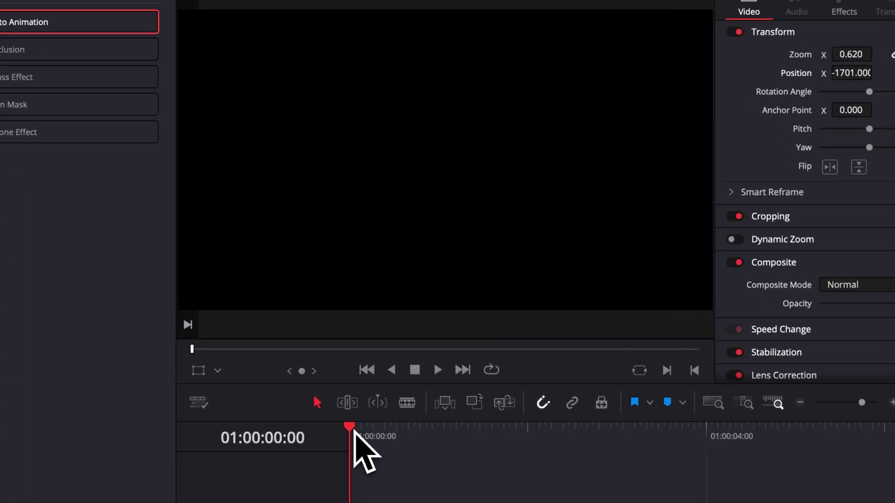
key("space")
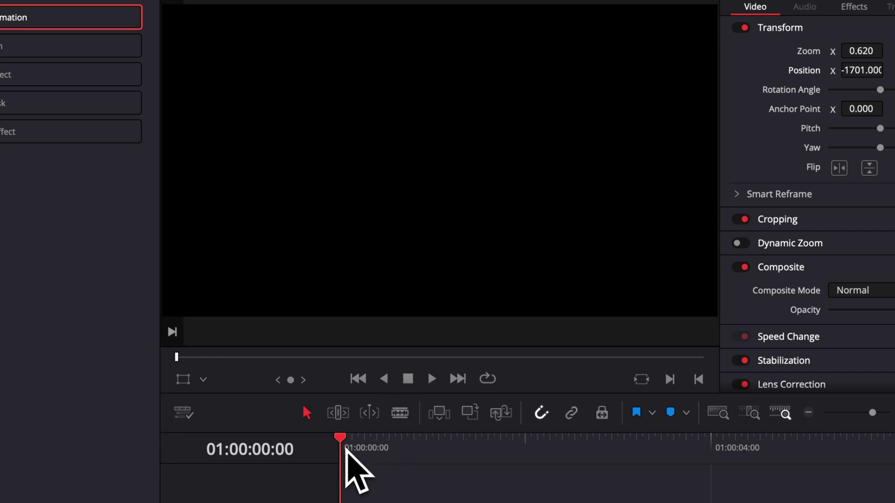
key("space")
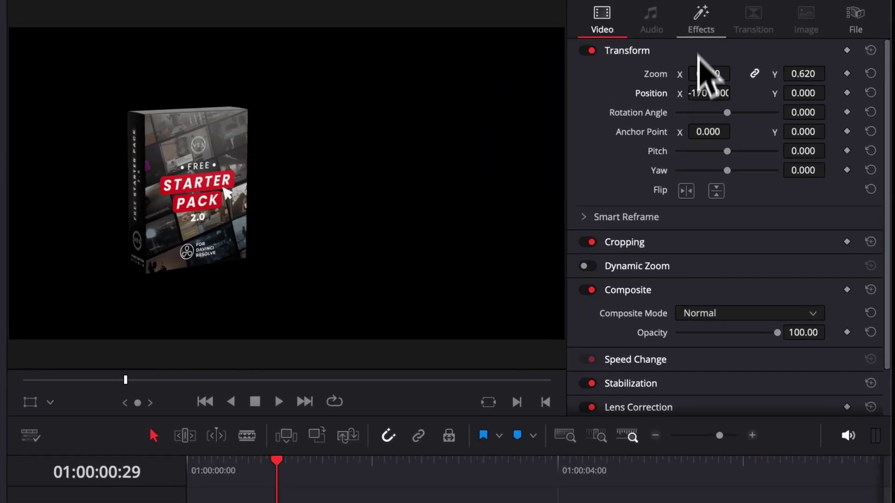
left_click(765, 44)
left_click(601, 19)
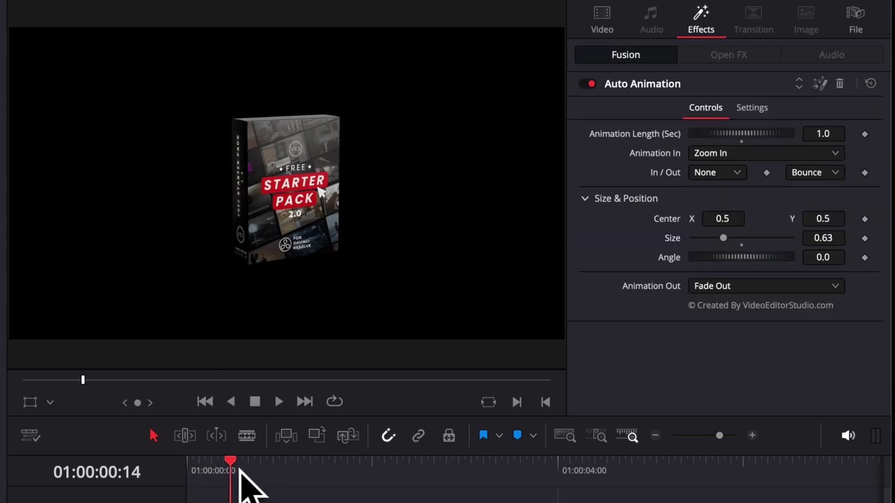
Delete the box image clip and add a Text+ title to the timeline
left_click_drag(240, 483, 473, 484)
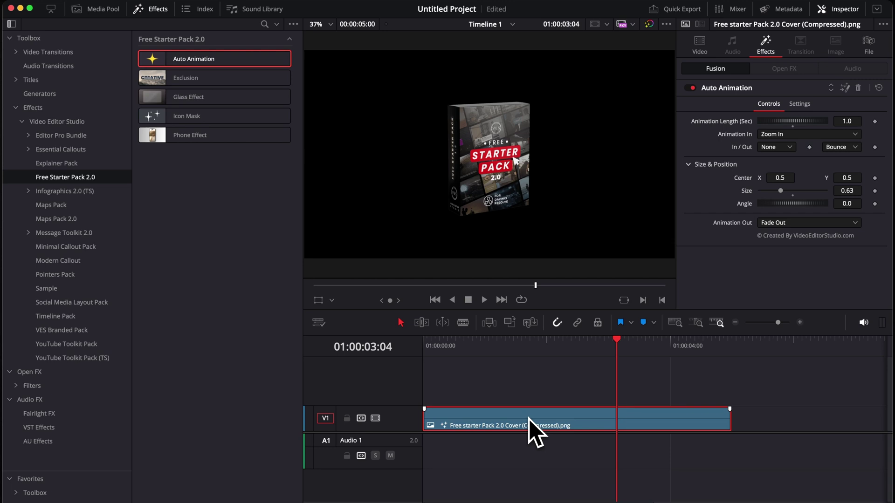
key("BackSpace")
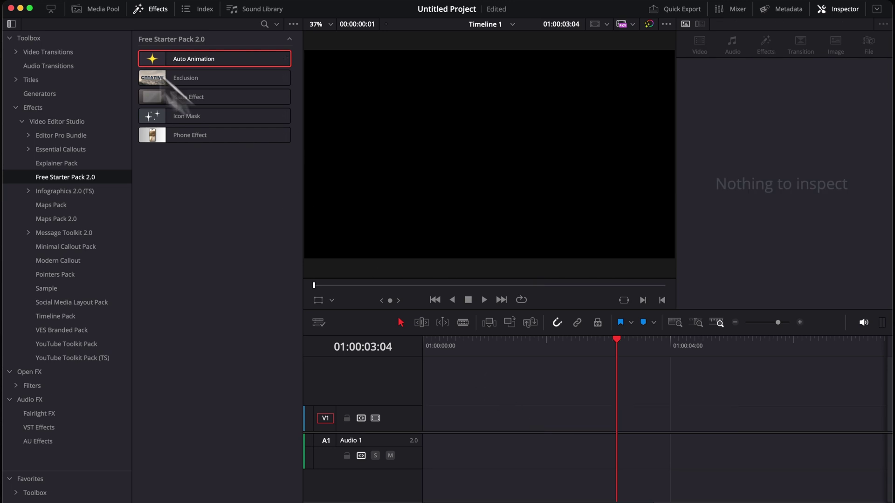
left_click(30, 80)
left_click_drag(198, 156, 529, 438)
Change the title text to 'DAVINCI RESOLVE' in Basement Grotesque font
left_click(735, 136)
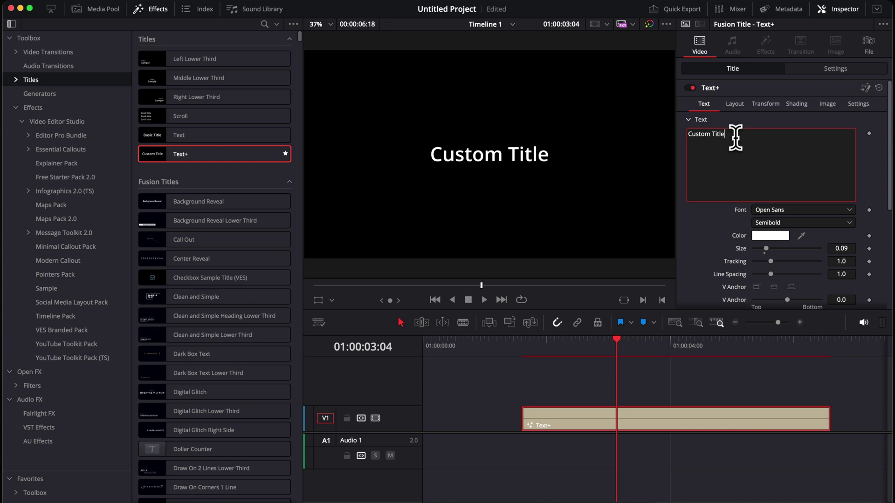
left_click_drag(735, 136, 688, 134)
type("D")
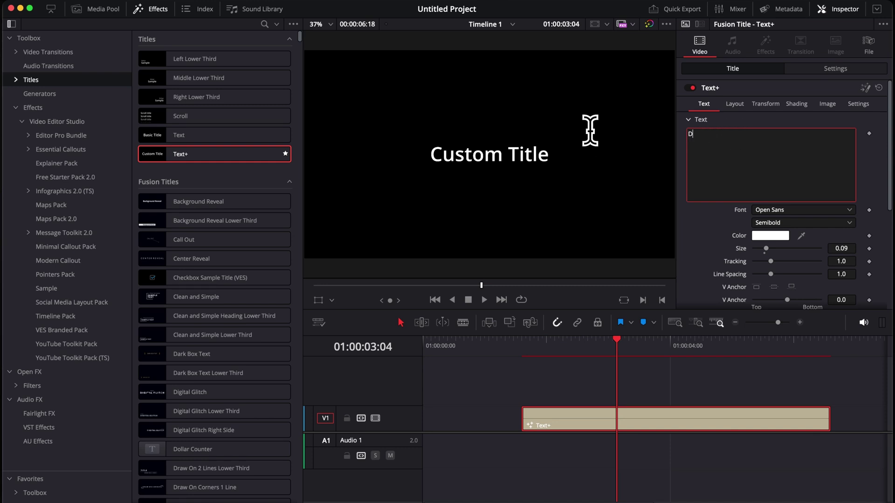
type("AVINCI RESOLVE")
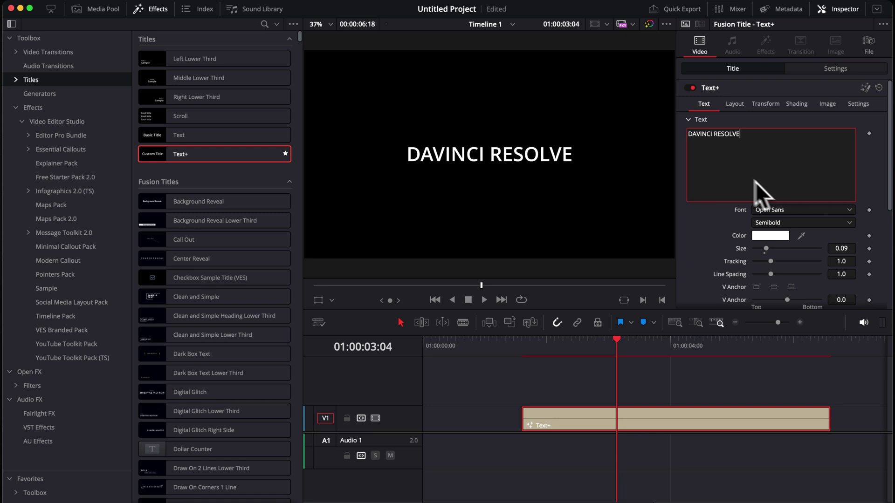
left_click(767, 208)
type("bas")
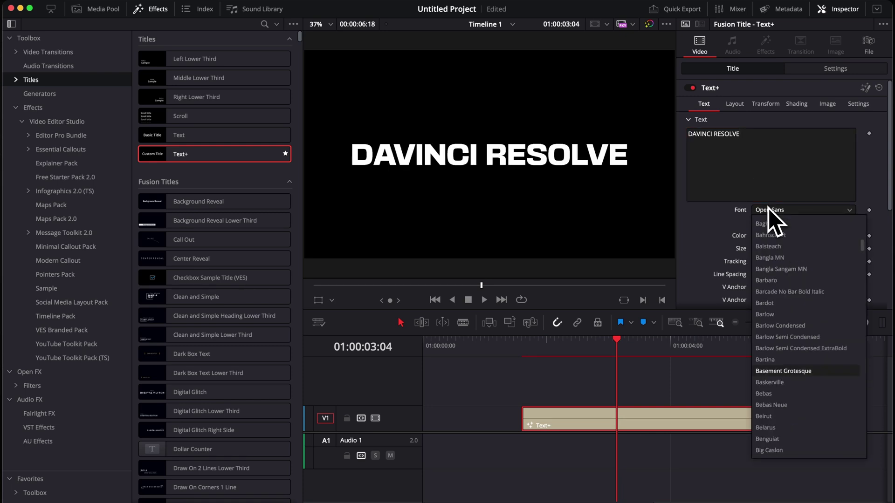
key("Return")
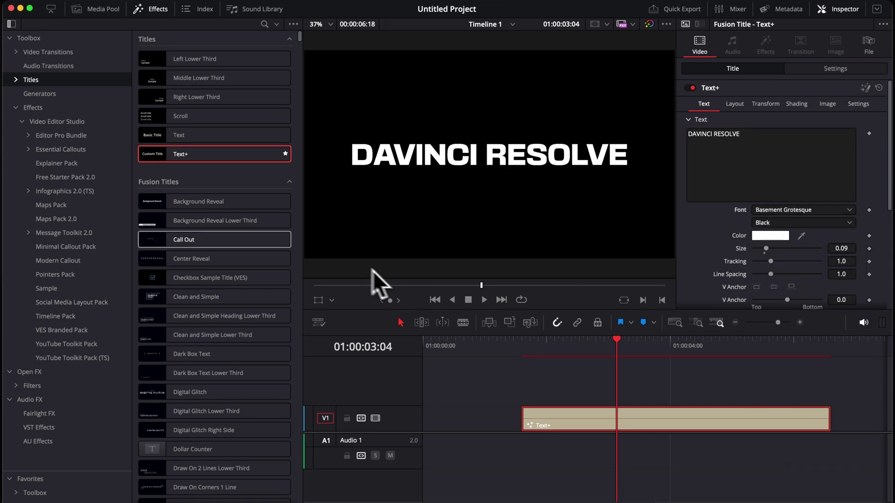
left_click(76, 177)
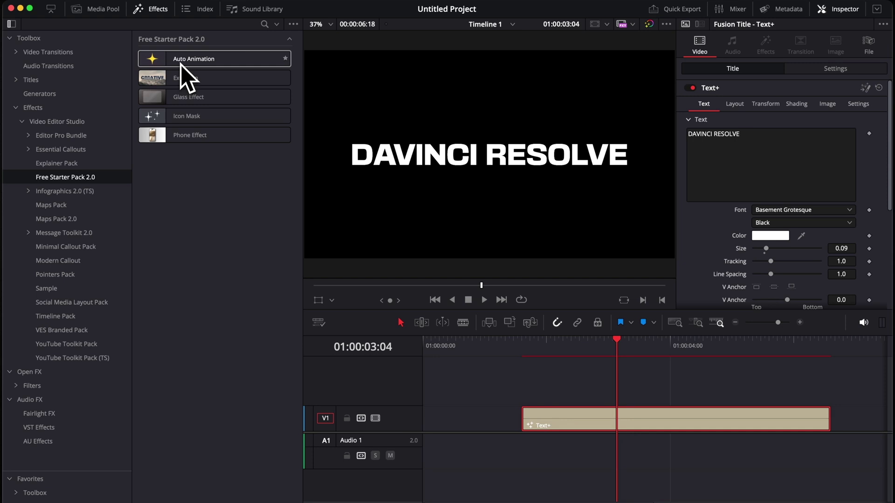
Apply Auto Animation to the DAVINCI RESOLVE Text+ clip and replay its 0.5-second Back-eased zoom-in
left_click_drag(181, 65, 573, 425)
left_click(523, 351)
key("space")
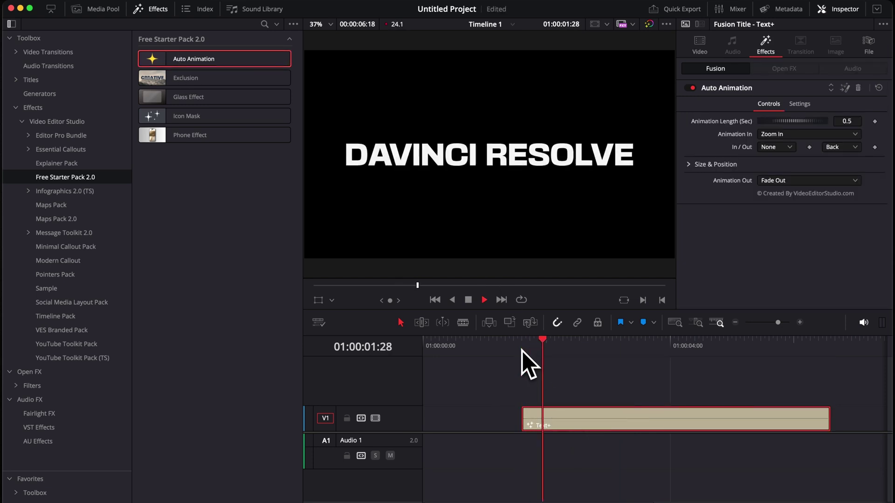
left_click(524, 348)
key("space")
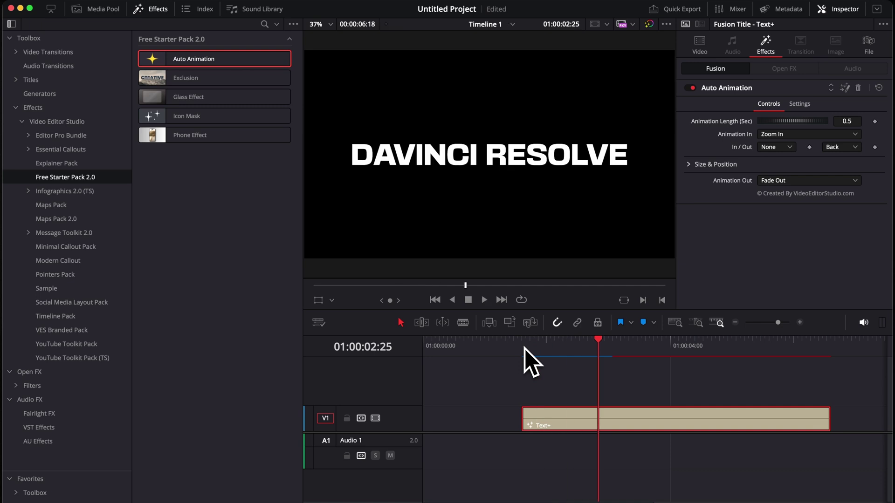
left_click(524, 348)
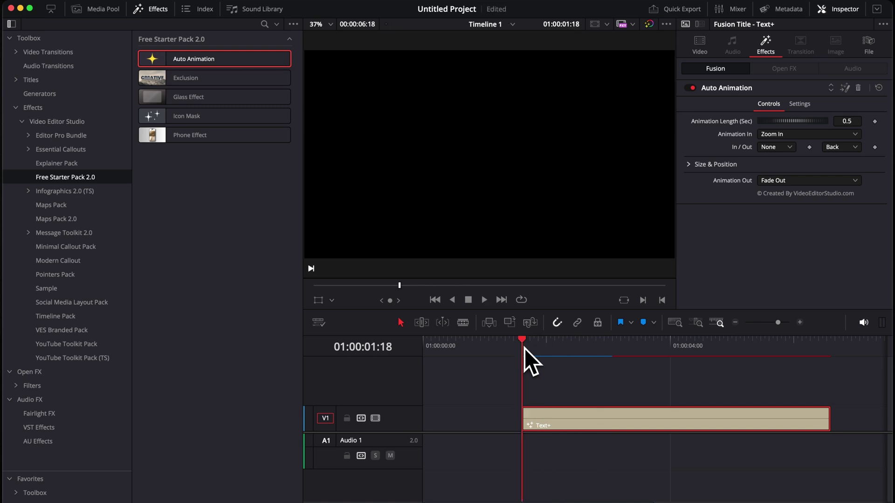
key("space")
left_click(525, 349)
key("space")
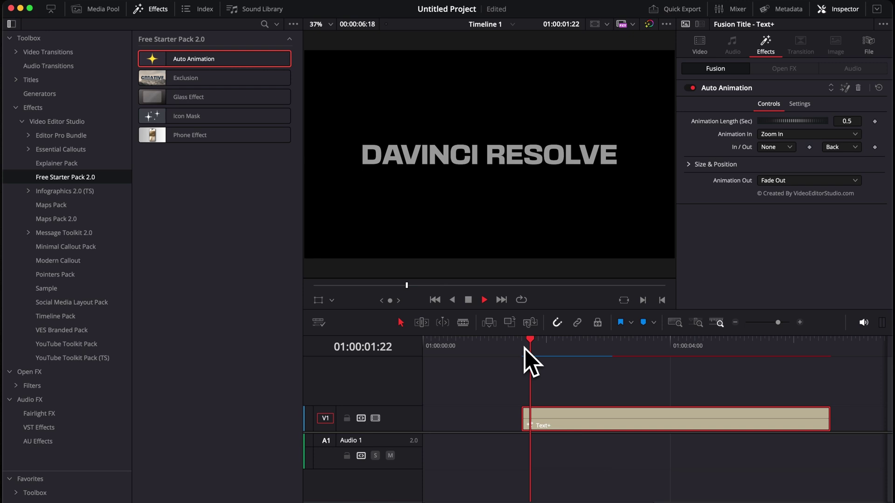
key("space")
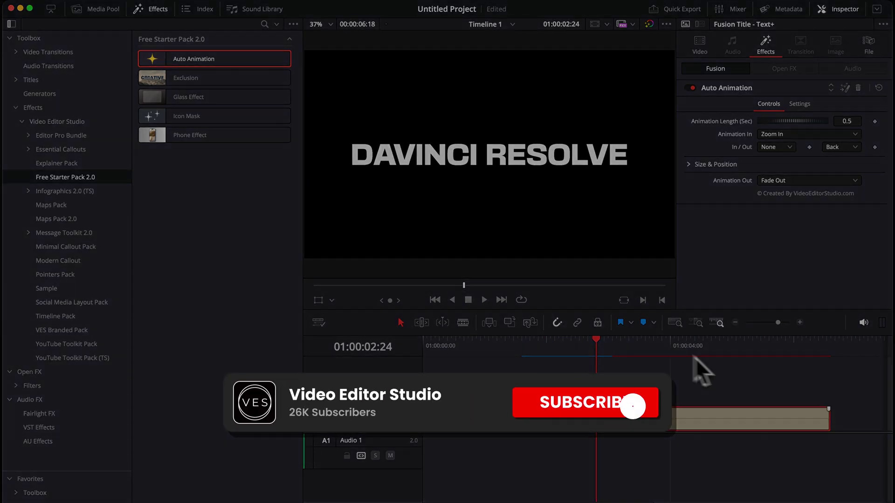